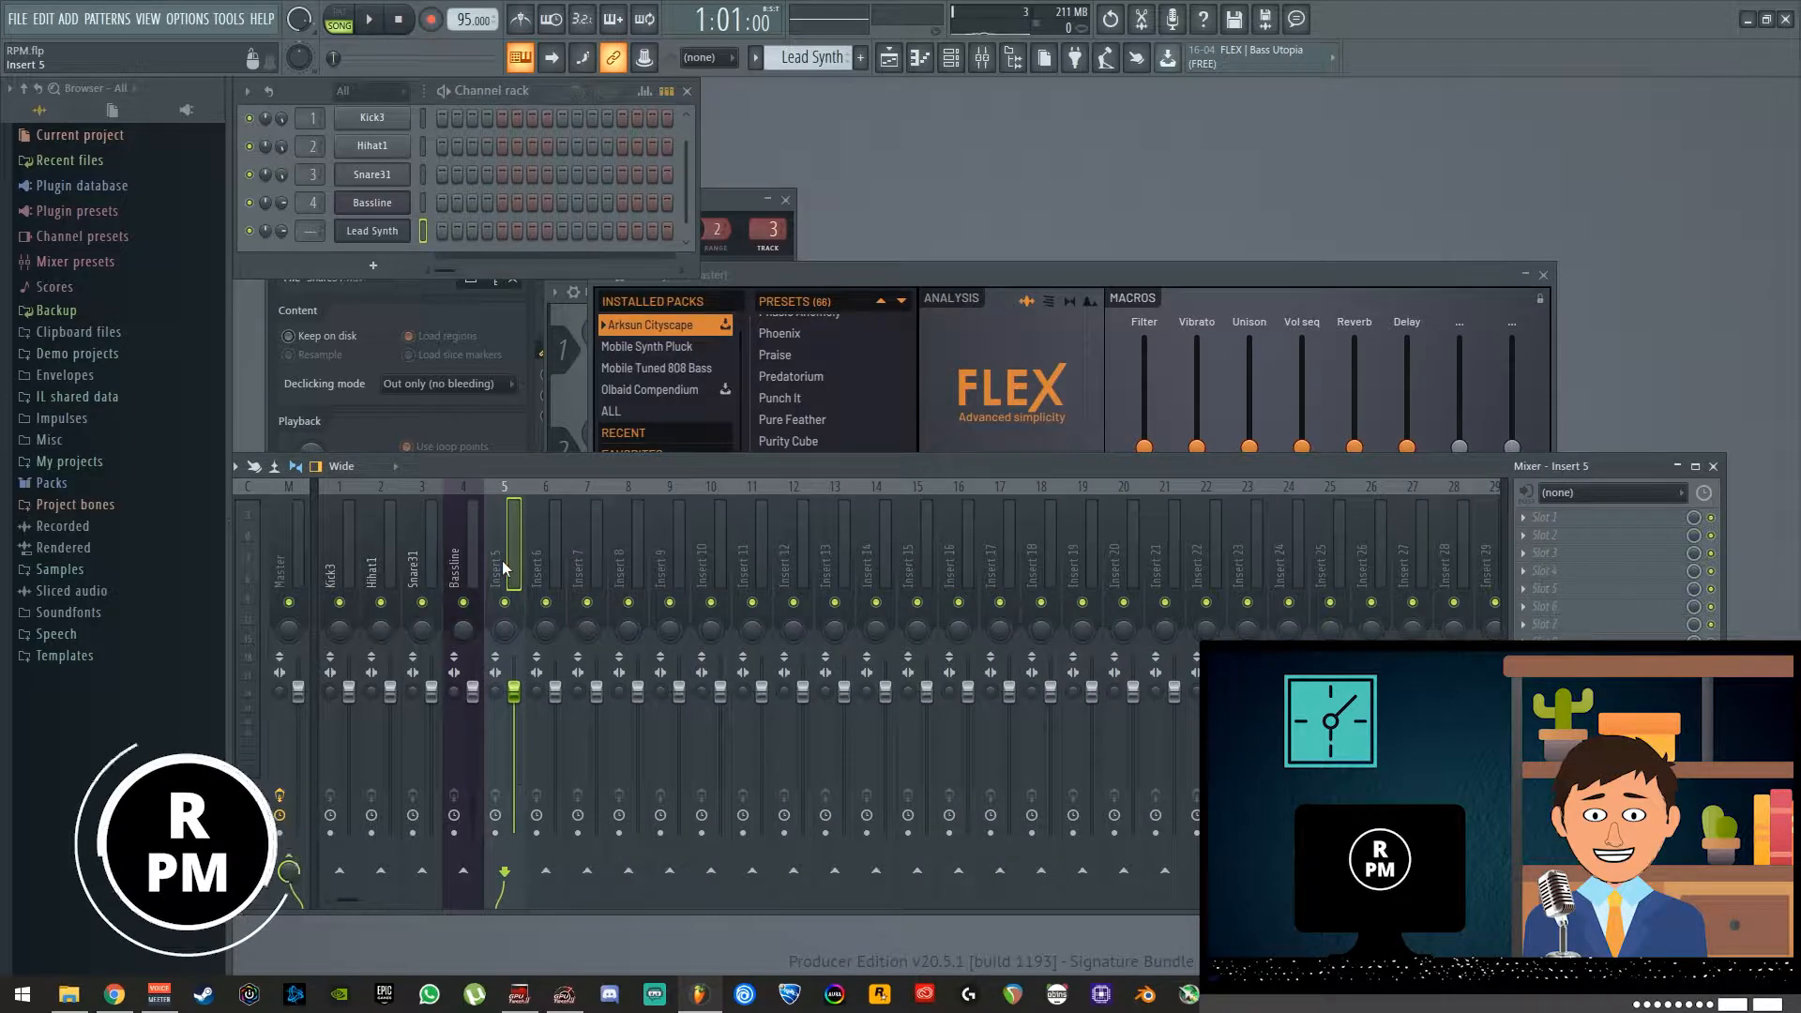
# Route the Lead Synth channel to mixer insert 5 and enlarge the channel rack to show all channels
pyautogui.hotkey('ctrl', 'l')
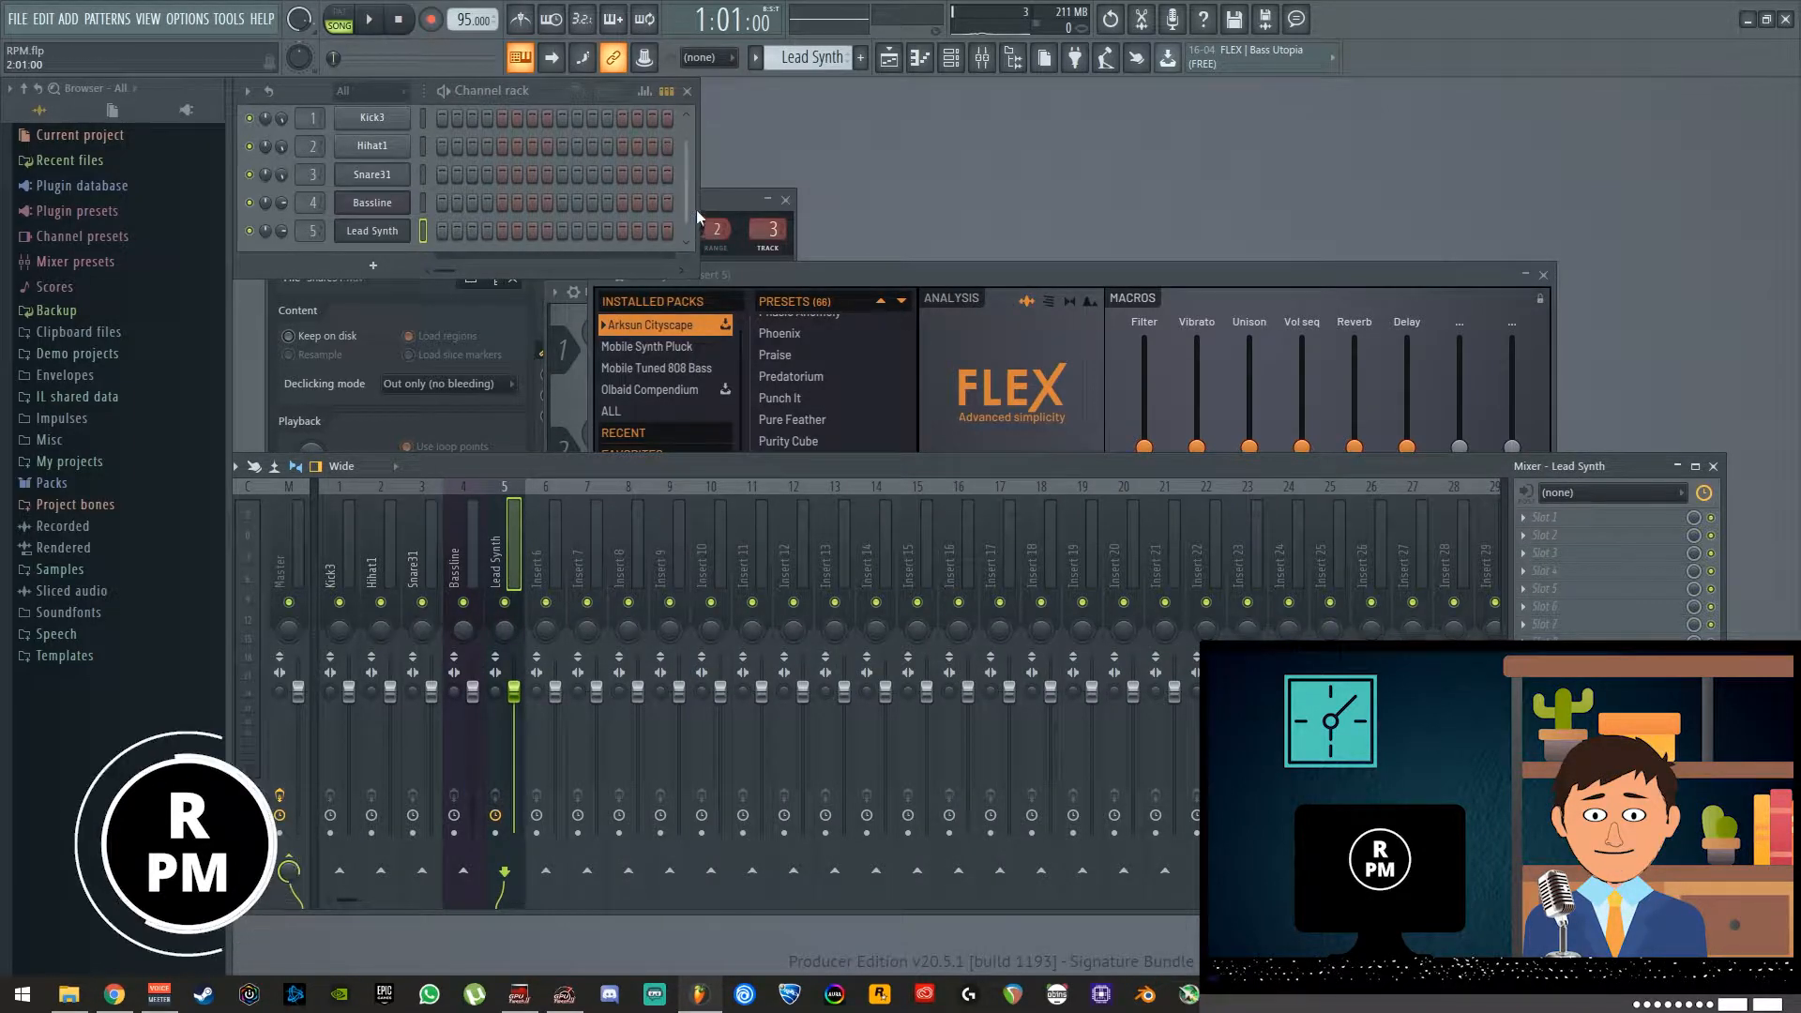
pyautogui.moveTo(638, 276); pyautogui.dragTo(636, 304)
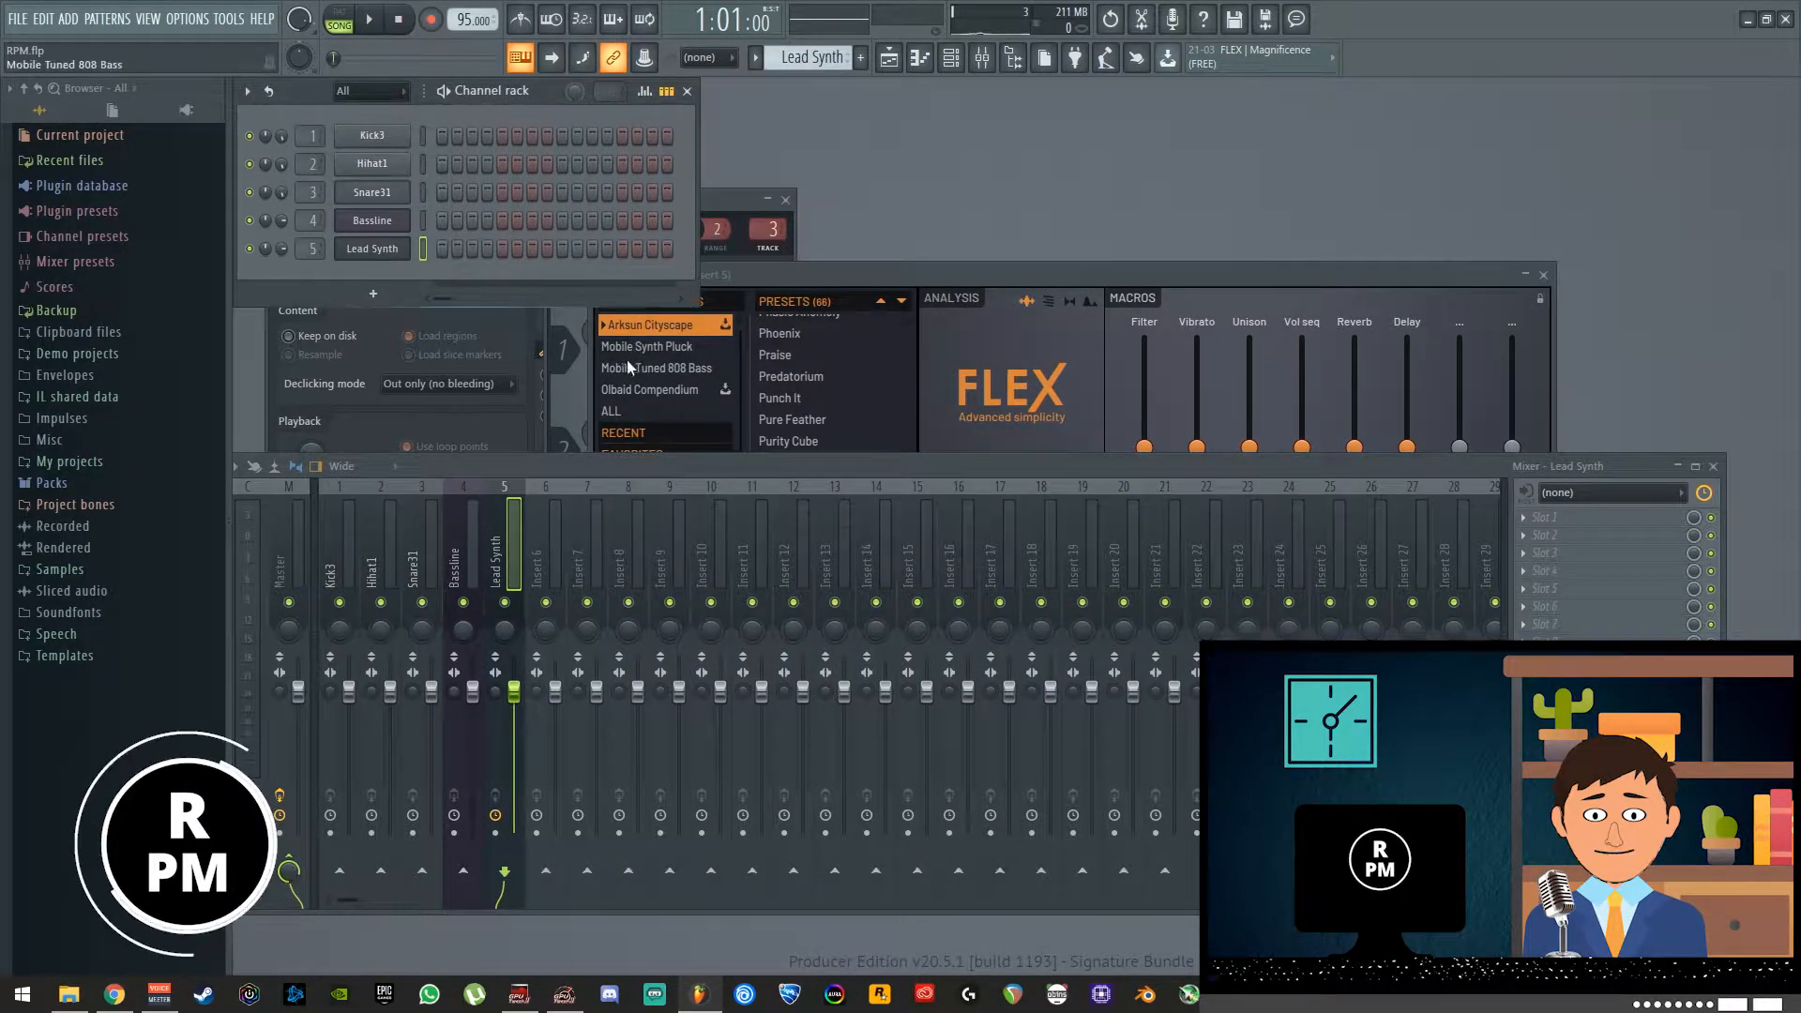
# Draw a two-bar, 16-note Lead Synth arpeggio in the piano roll using C5, D#5 and G5, with one G#5 near the end
pyautogui.rightClick(388, 253)
pyautogui.click(450, 249)
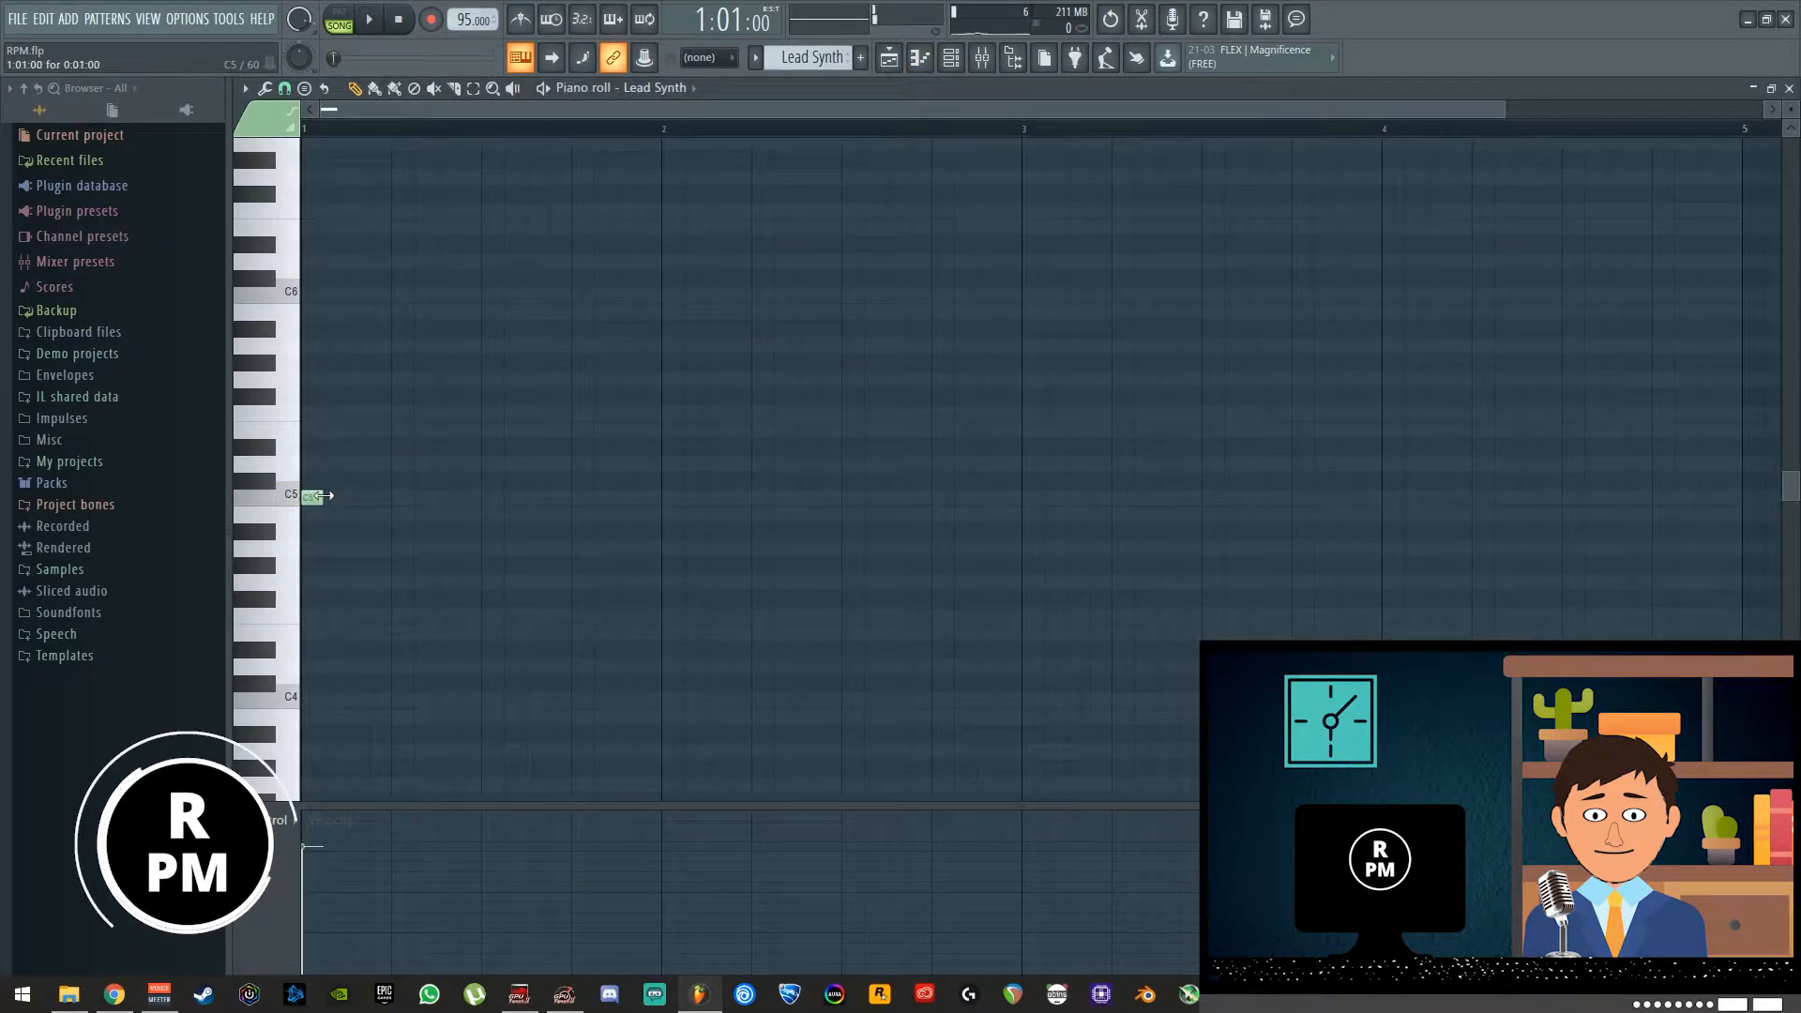
pyautogui.click(350, 448)
pyautogui.click(402, 379)
pyautogui.click(442, 498)
pyautogui.click(488, 448)
pyautogui.click(535, 380)
pyautogui.click(577, 498)
pyautogui.click(621, 447)
pyautogui.click(667, 498)
pyautogui.click(712, 447)
pyautogui.click(760, 380)
pyautogui.click(803, 497)
pyautogui.click(845, 445)
pyautogui.click(891, 380)
pyautogui.click(936, 363)
pyautogui.click(981, 380)
# Duplicate the whole two-bar phrase so the Lead Synth melody fills four bars, and close the piano roll
pyautogui.moveTo(778, 116); pyautogui.dragTo(1229, 157)
pyautogui.hotkey('ctrl', 'a')
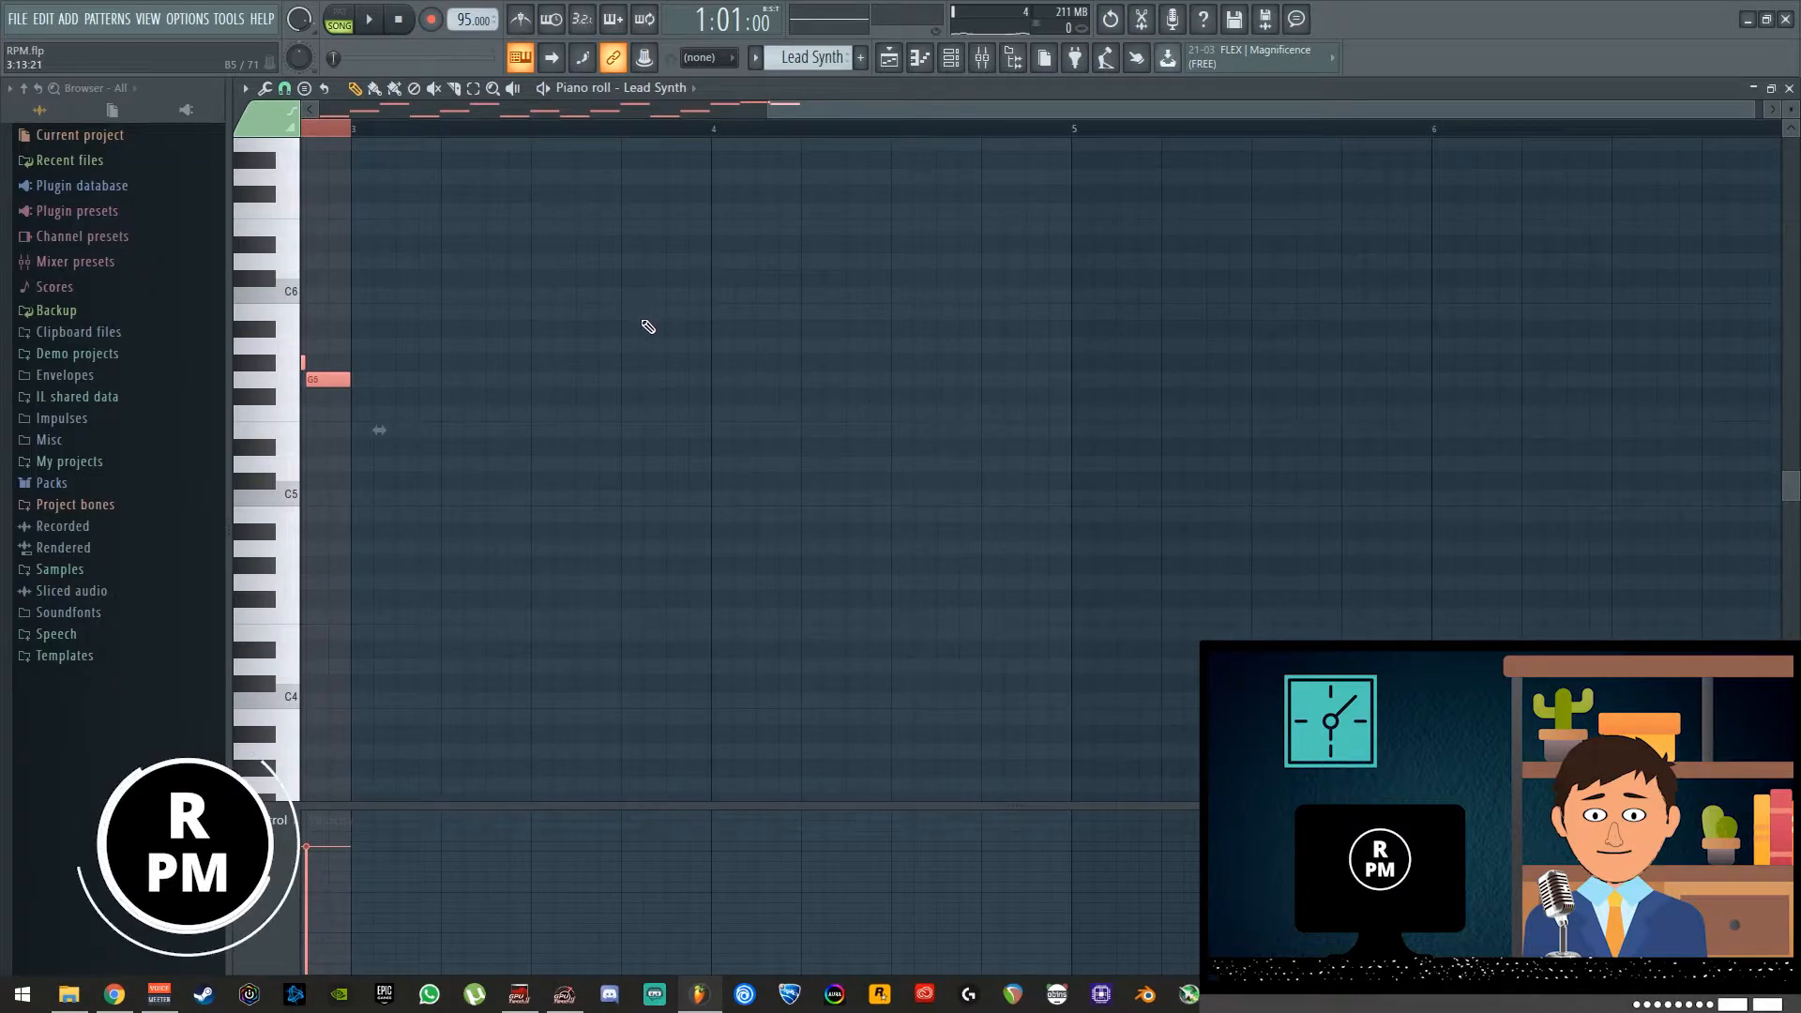
pyautogui.hotkey('ctrl', 'b')
pyautogui.click(1788, 88)
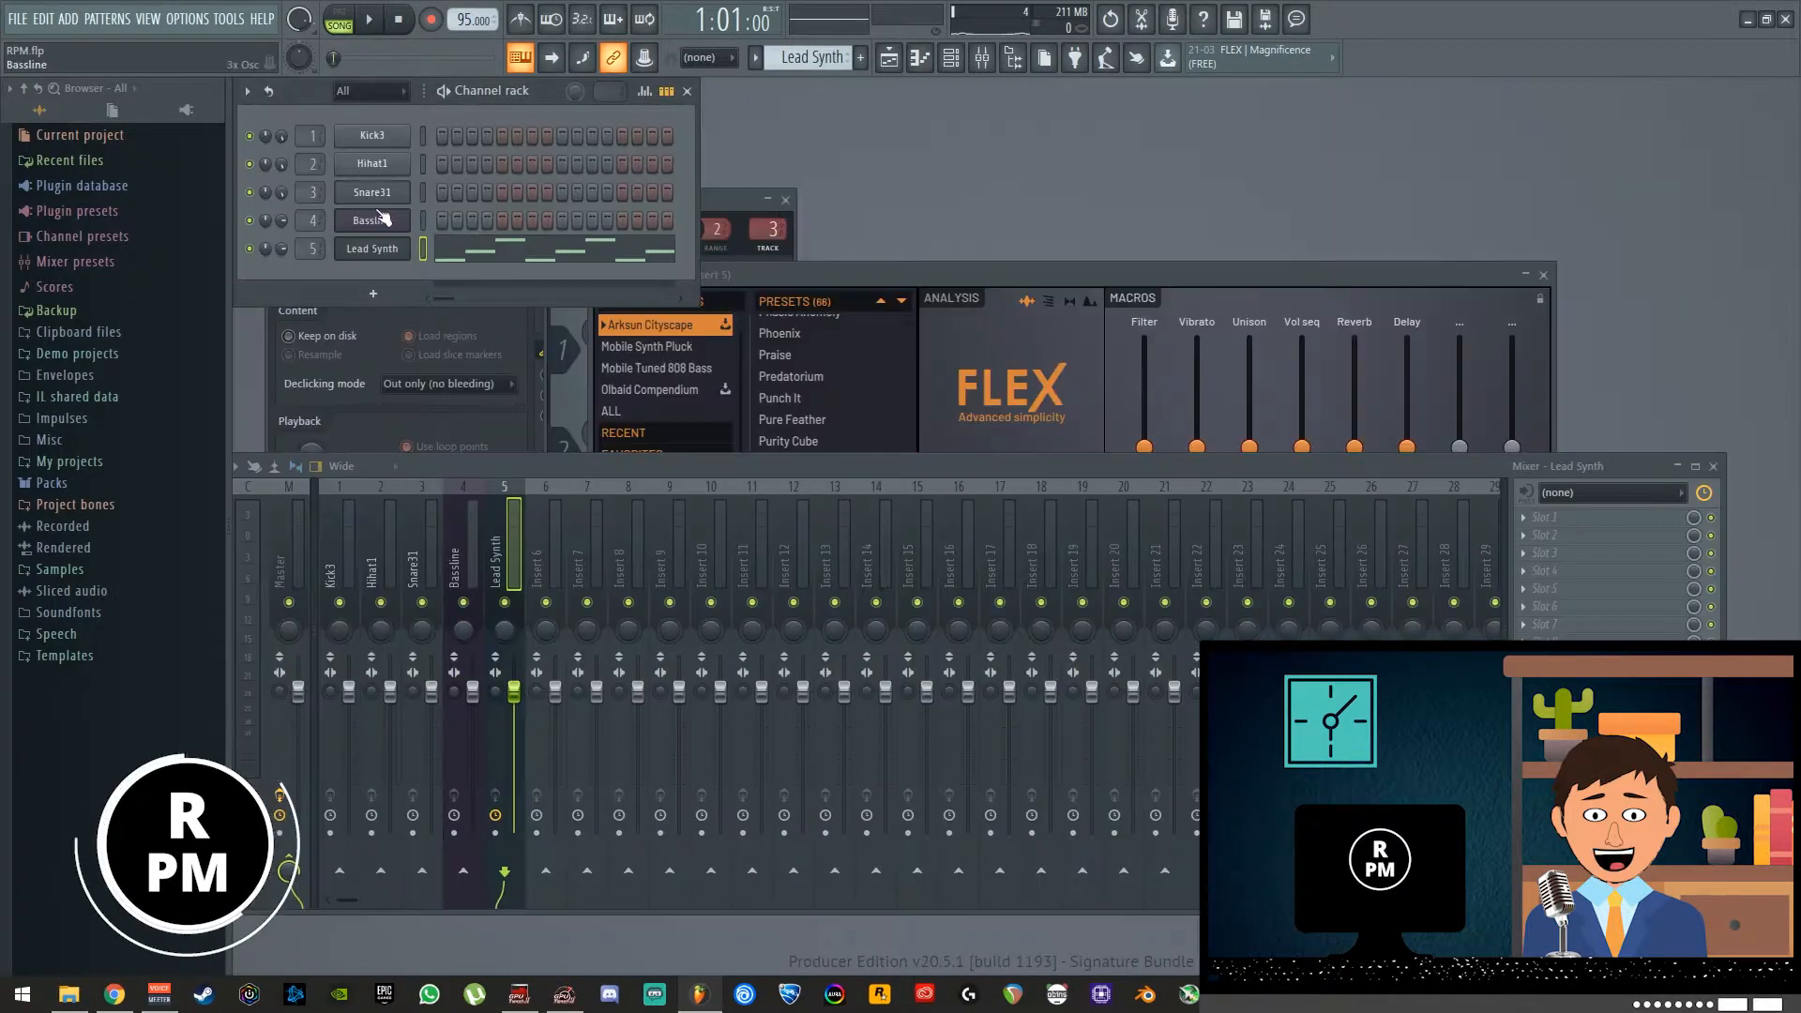
# Switch to pattern mode and play back the Lead Synth pattern to hear the melody
pyautogui.press('l')
pyautogui.press('space')
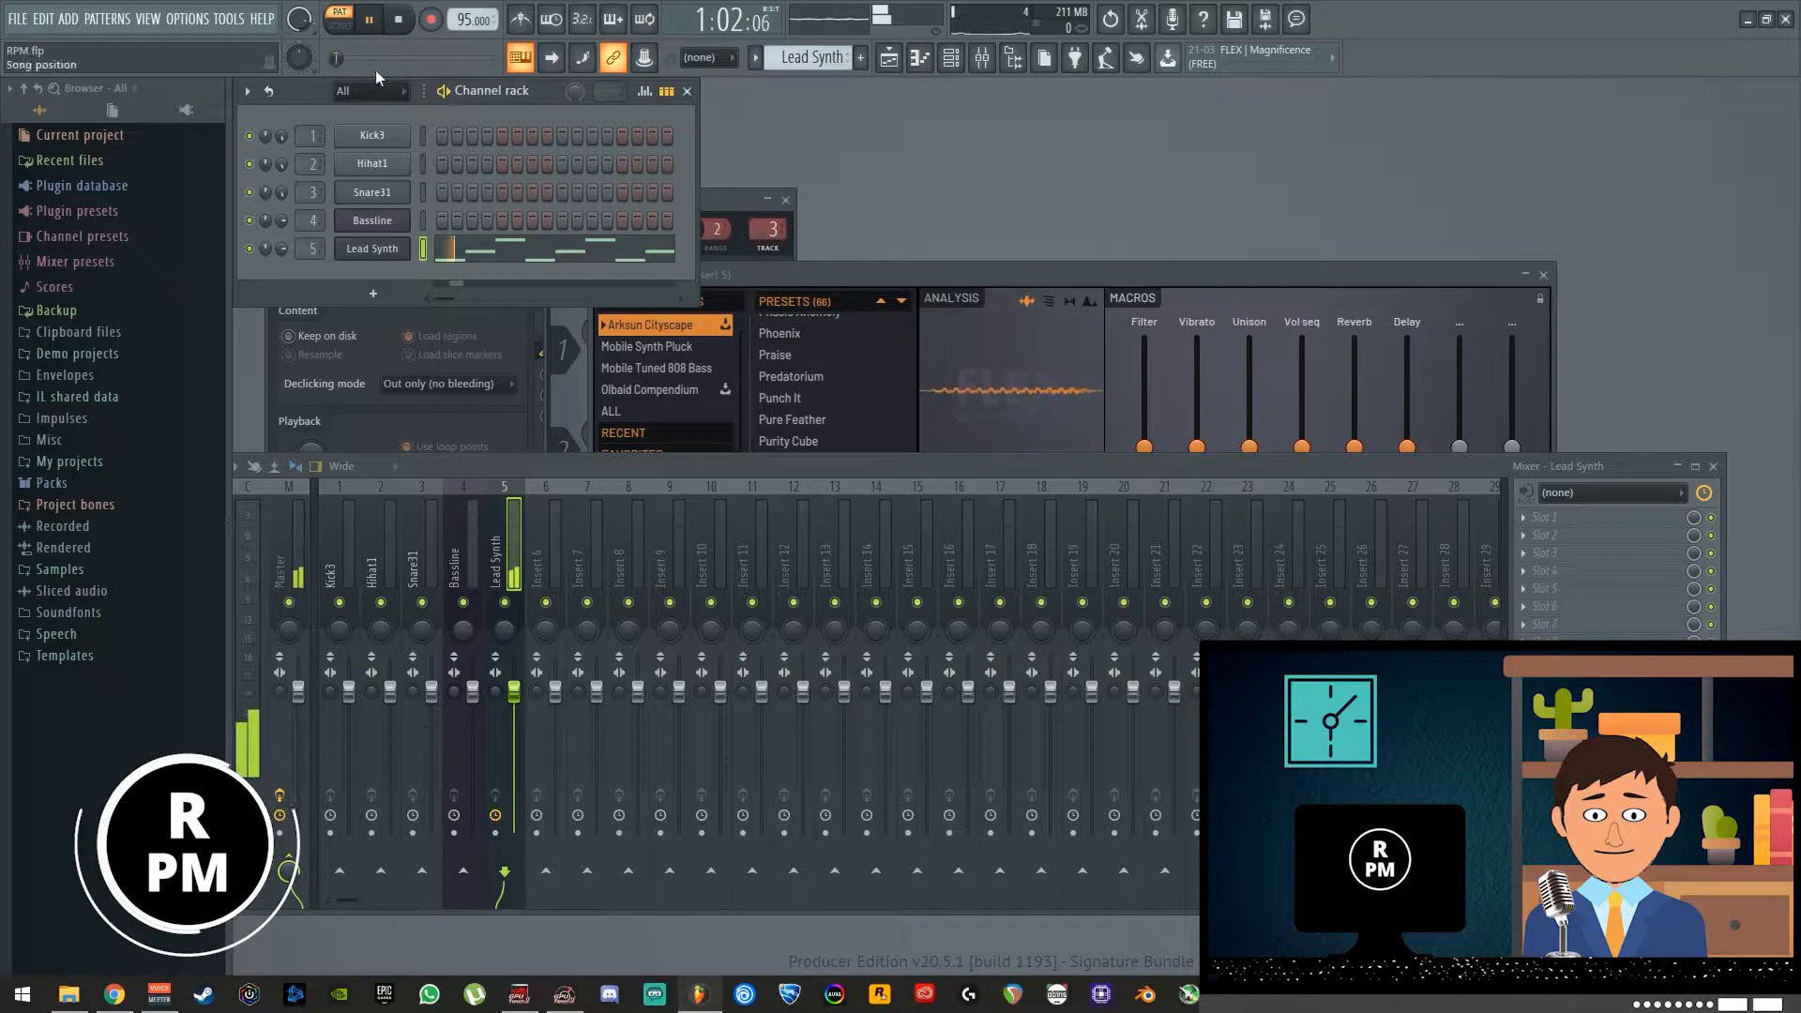
pyautogui.moveTo(853, 268); pyautogui.dragTo(799, 232)
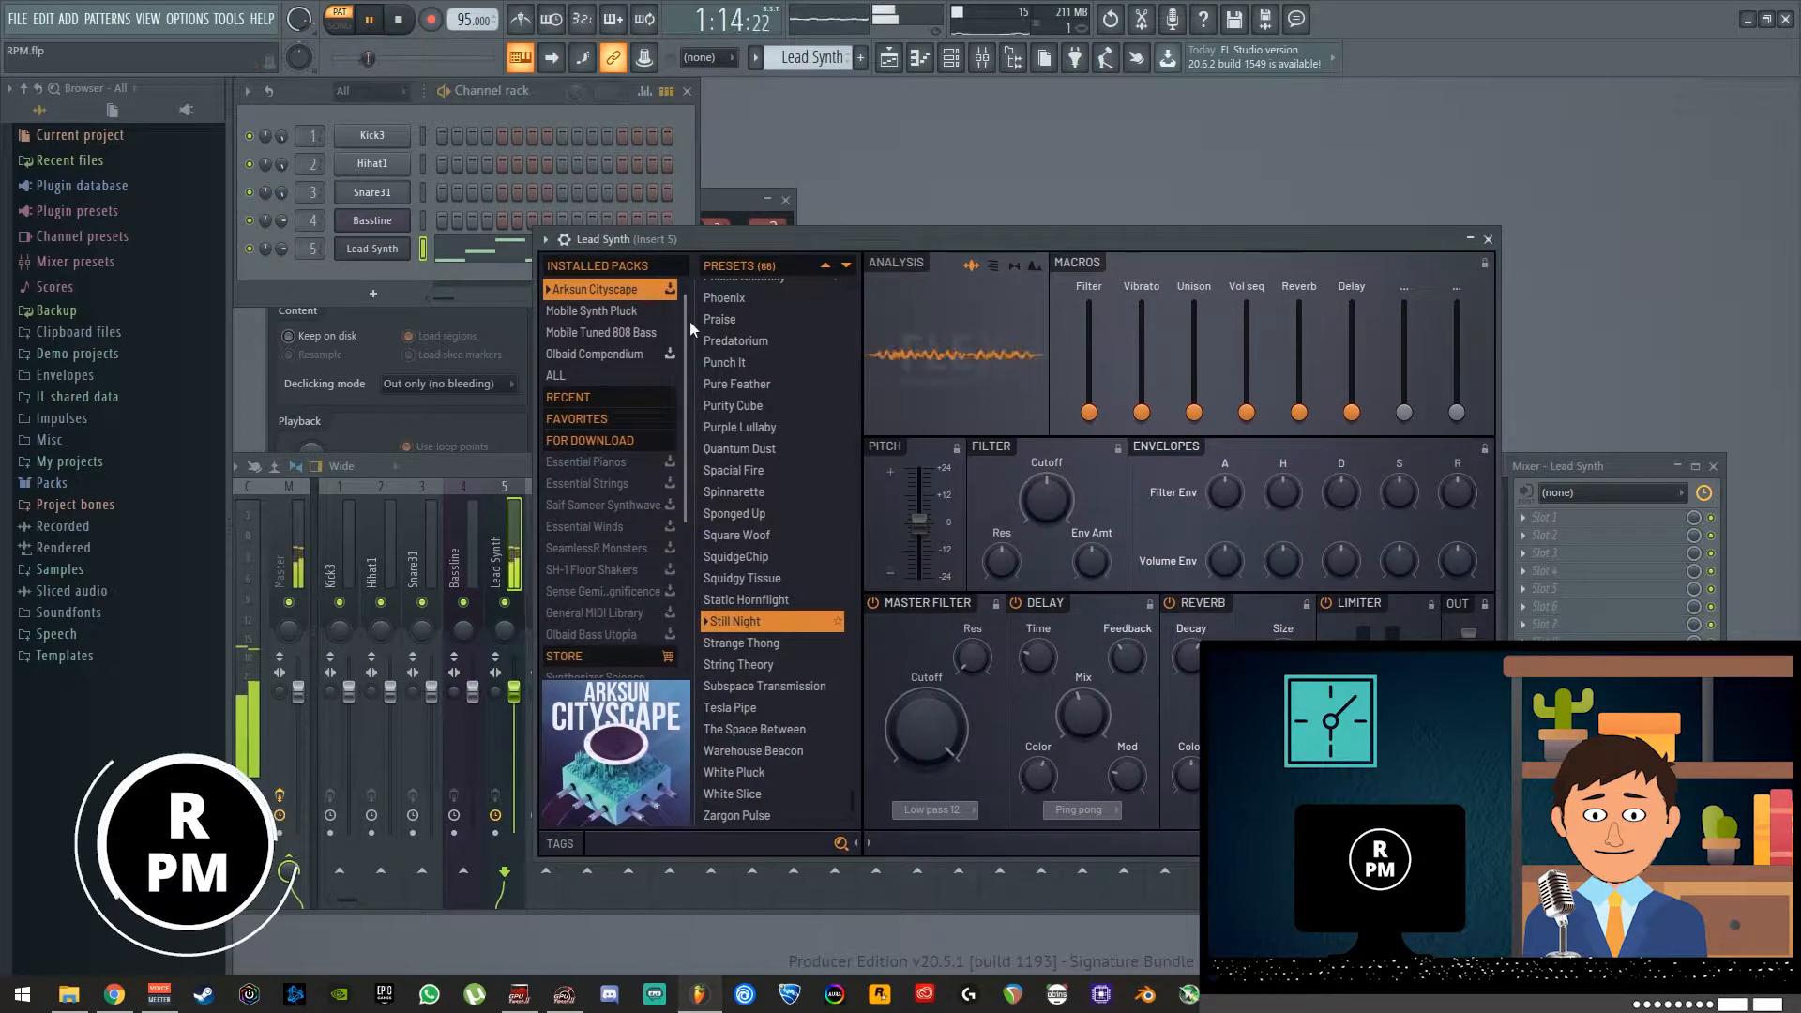
pyautogui.rightClick(382, 250)
pyautogui.click(448, 264)
pyautogui.rightClick(392, 251)
pyautogui.click(446, 269)
pyautogui.press('space')
# Shorten all Lead Synth notes to half their length and play the result before closing the piano roll
pyautogui.rightClick(394, 251)
pyautogui.click(435, 250)
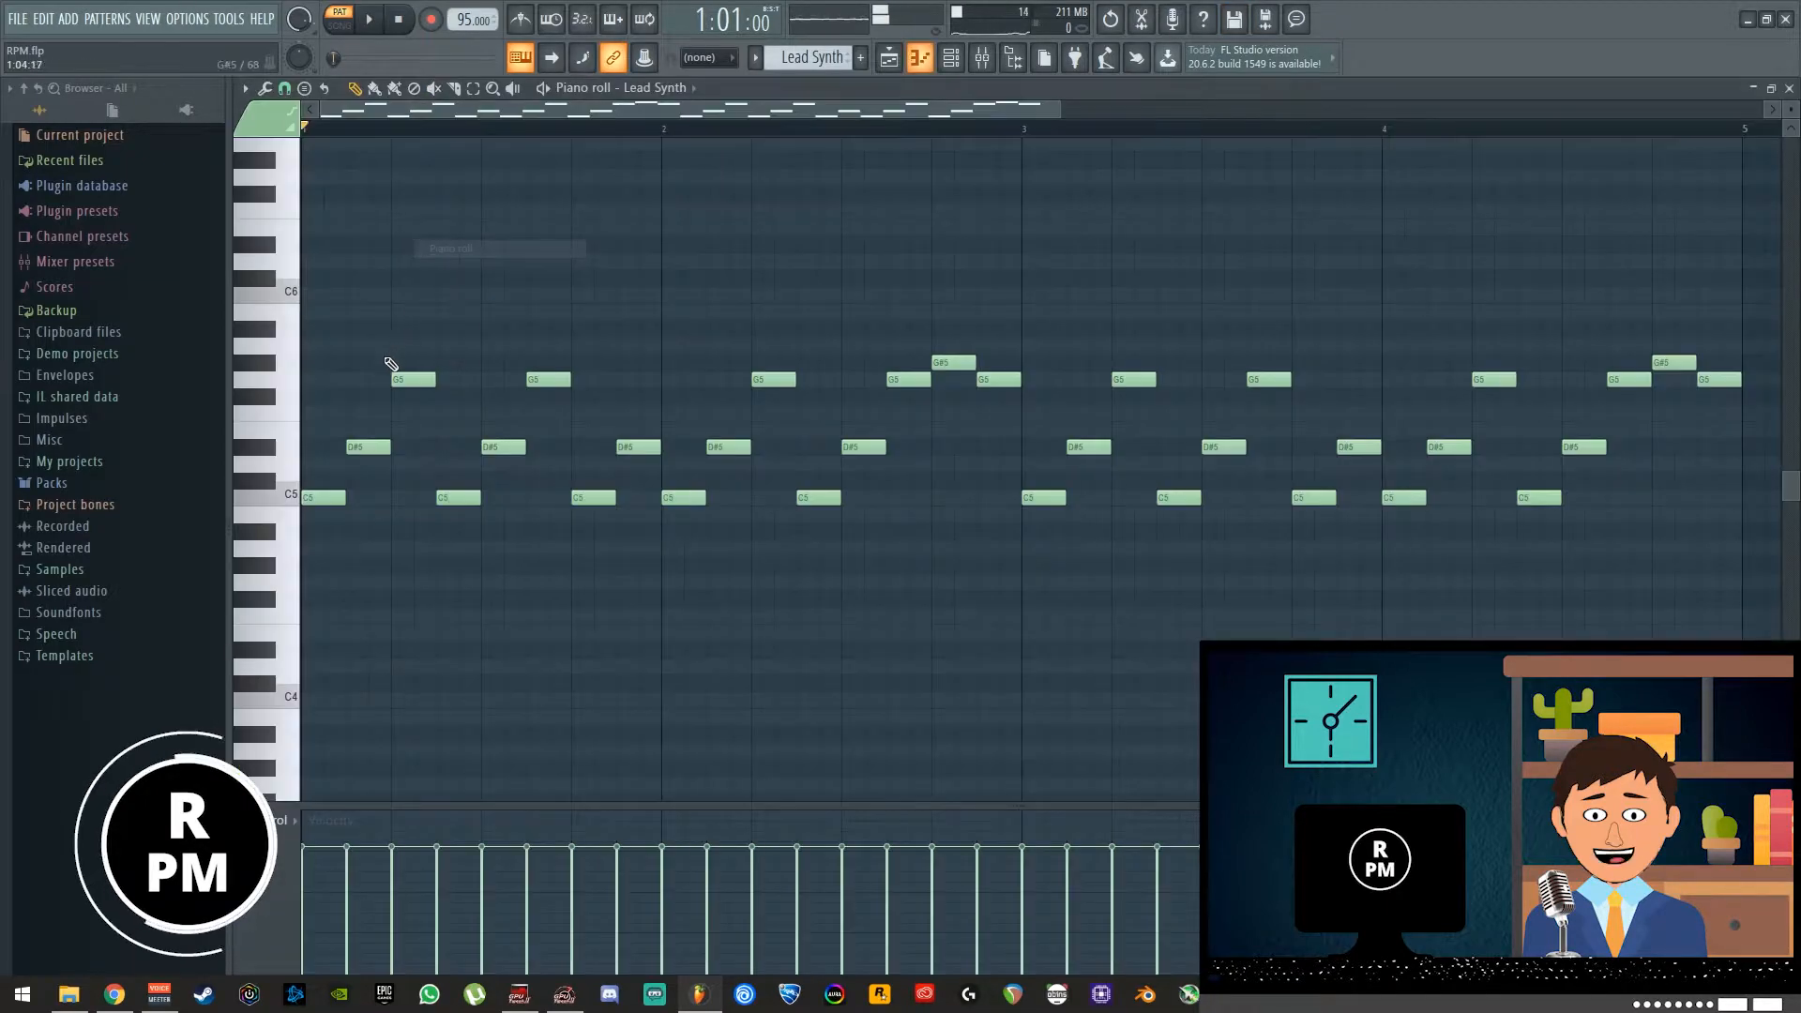
pyautogui.hotkey('ctrl', 'a')
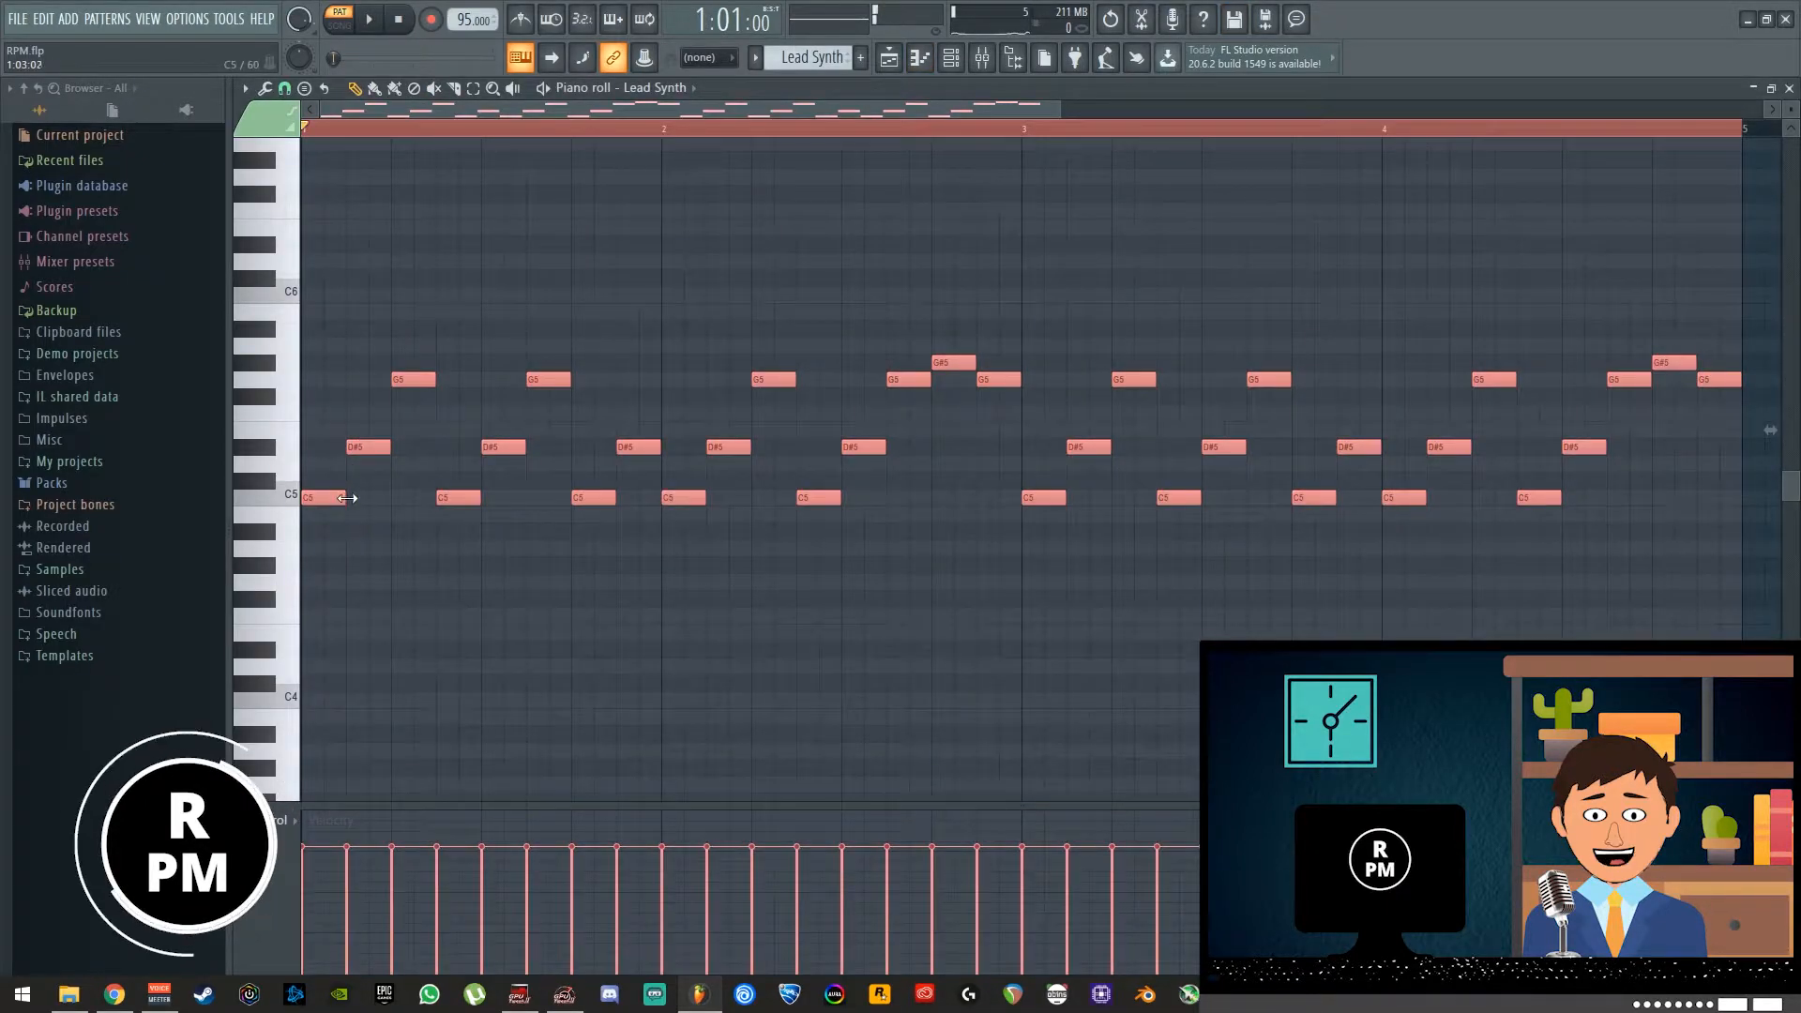
pyautogui.moveTo(343, 498); pyautogui.dragTo(321, 498)
pyautogui.rightClick(358, 536)
pyautogui.press('space')
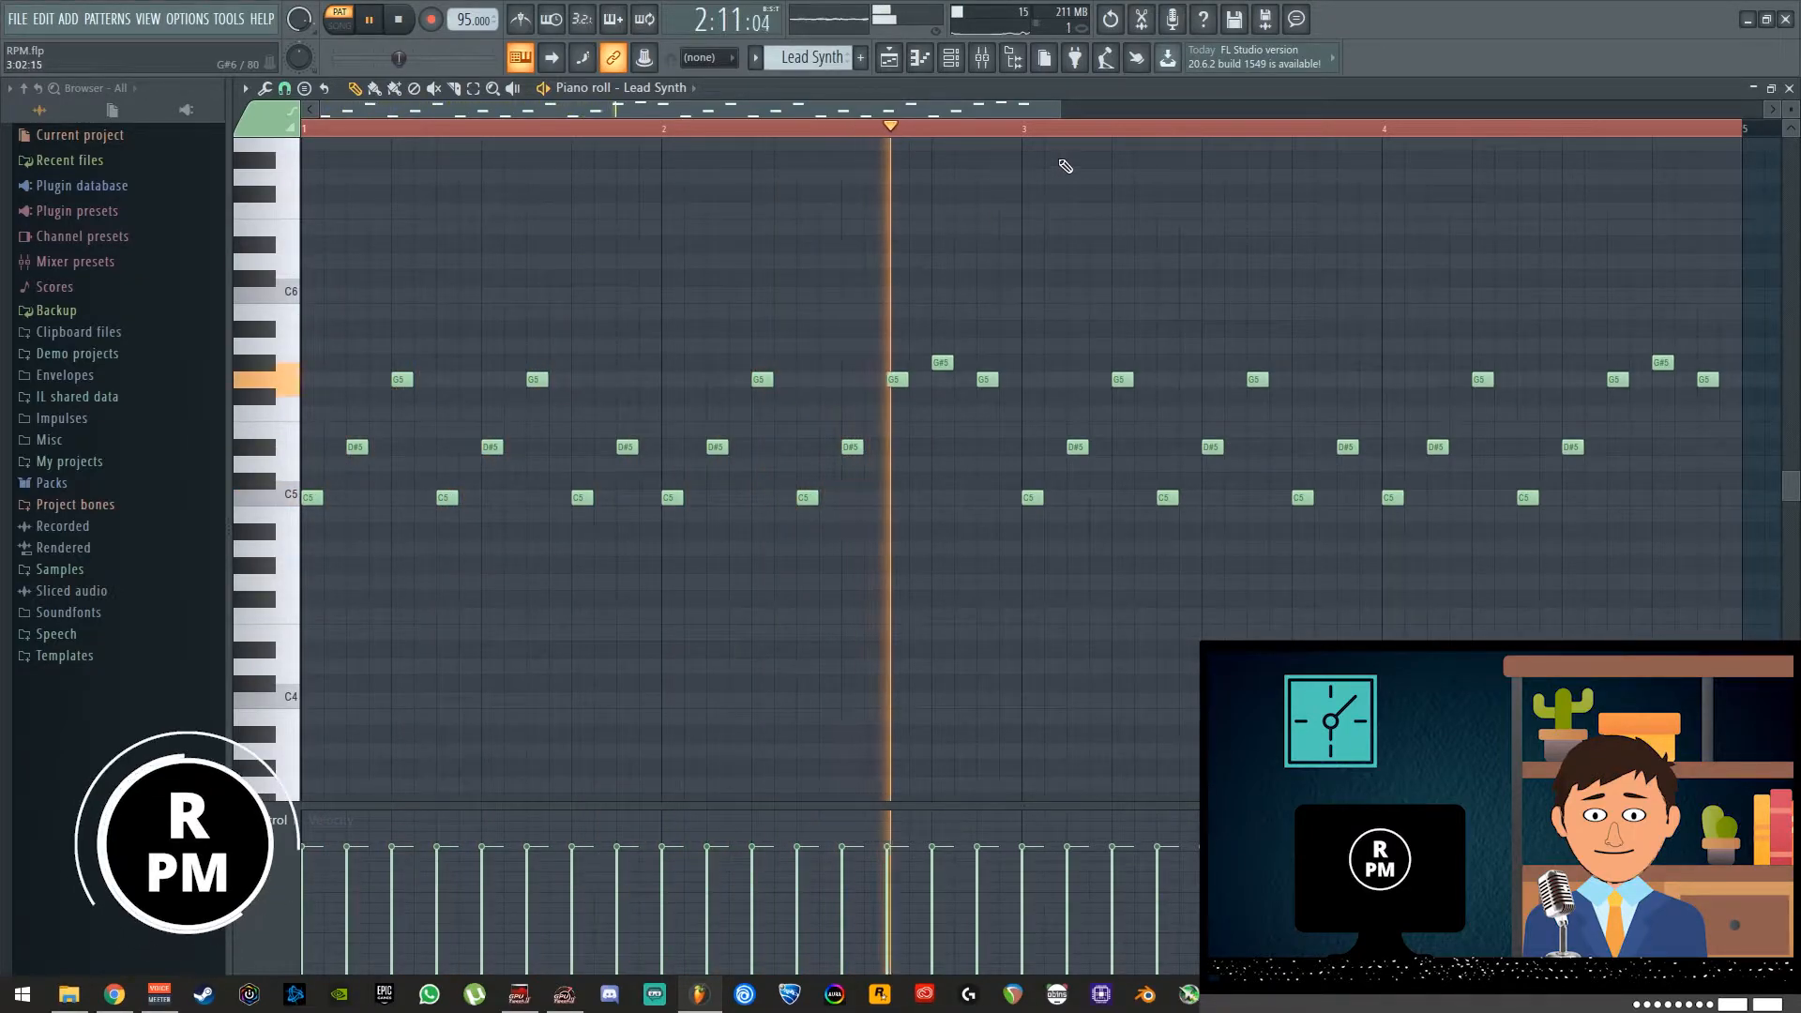
pyautogui.click(1788, 88)
# Set the Lead Synth's master filter type to High pass 24 in its FLEX window
pyautogui.moveTo(956, 240); pyautogui.dragTo(825, 176)
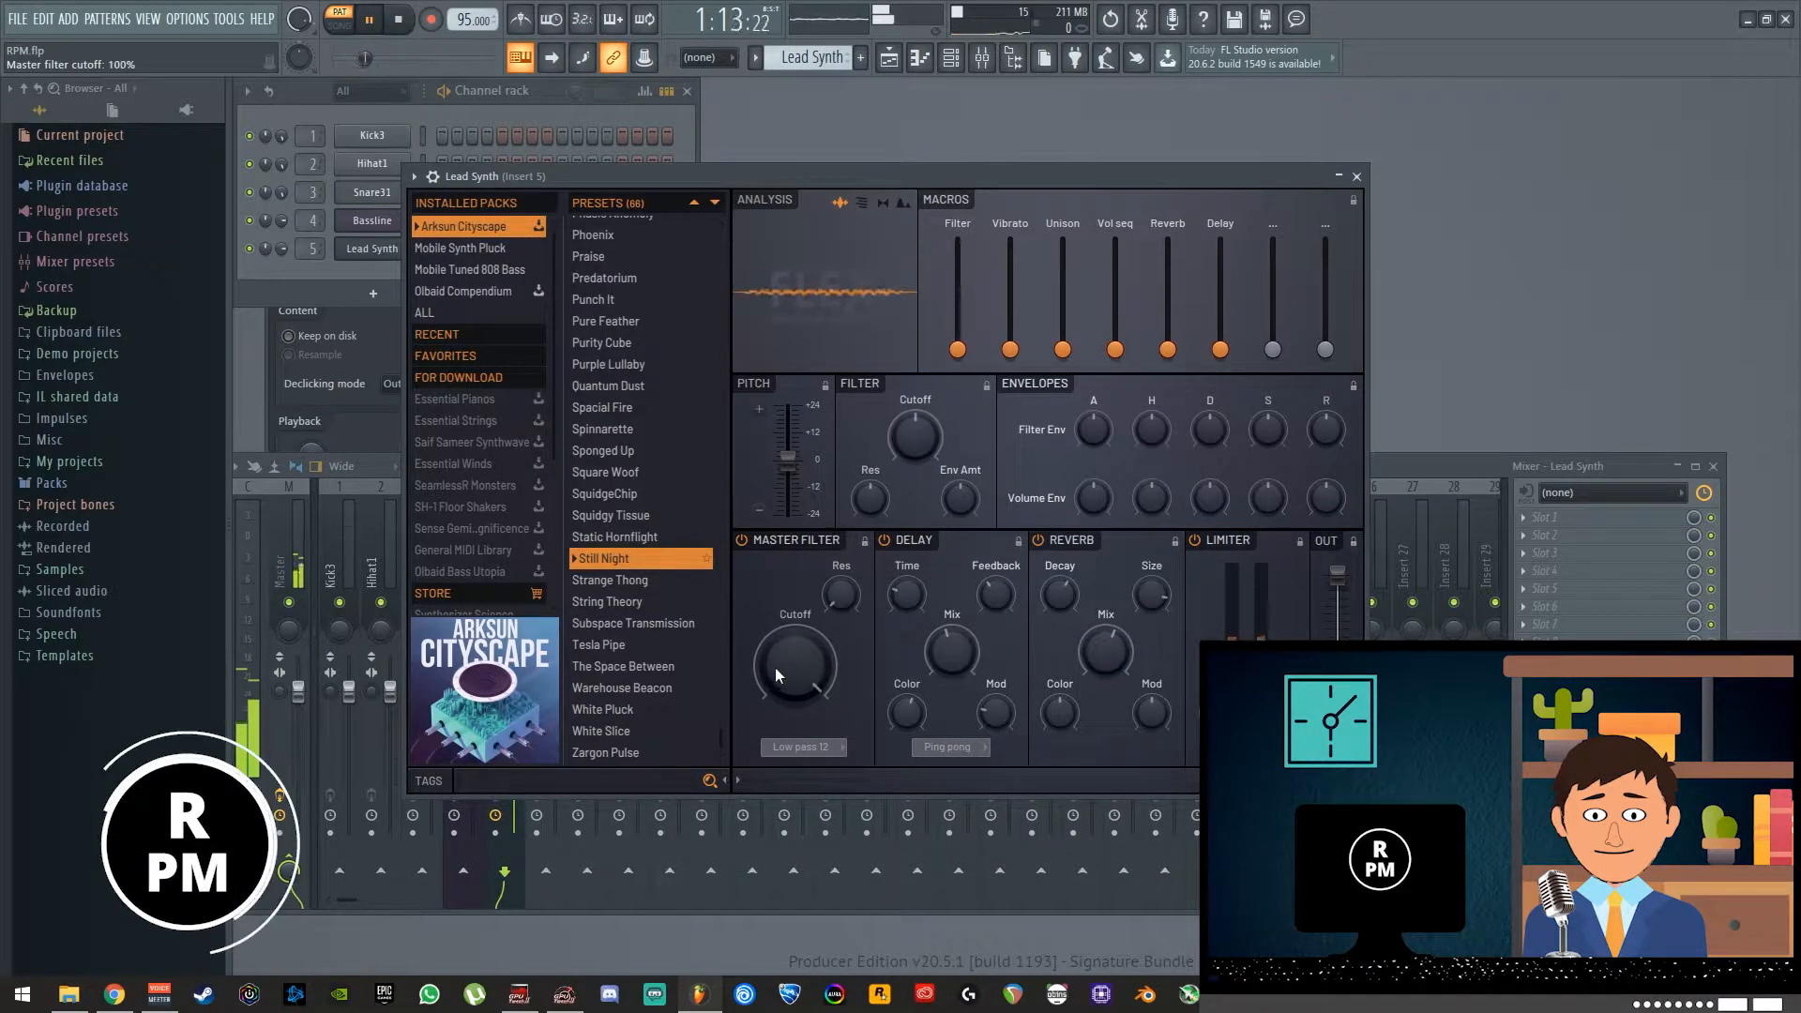
pyautogui.click(811, 745)
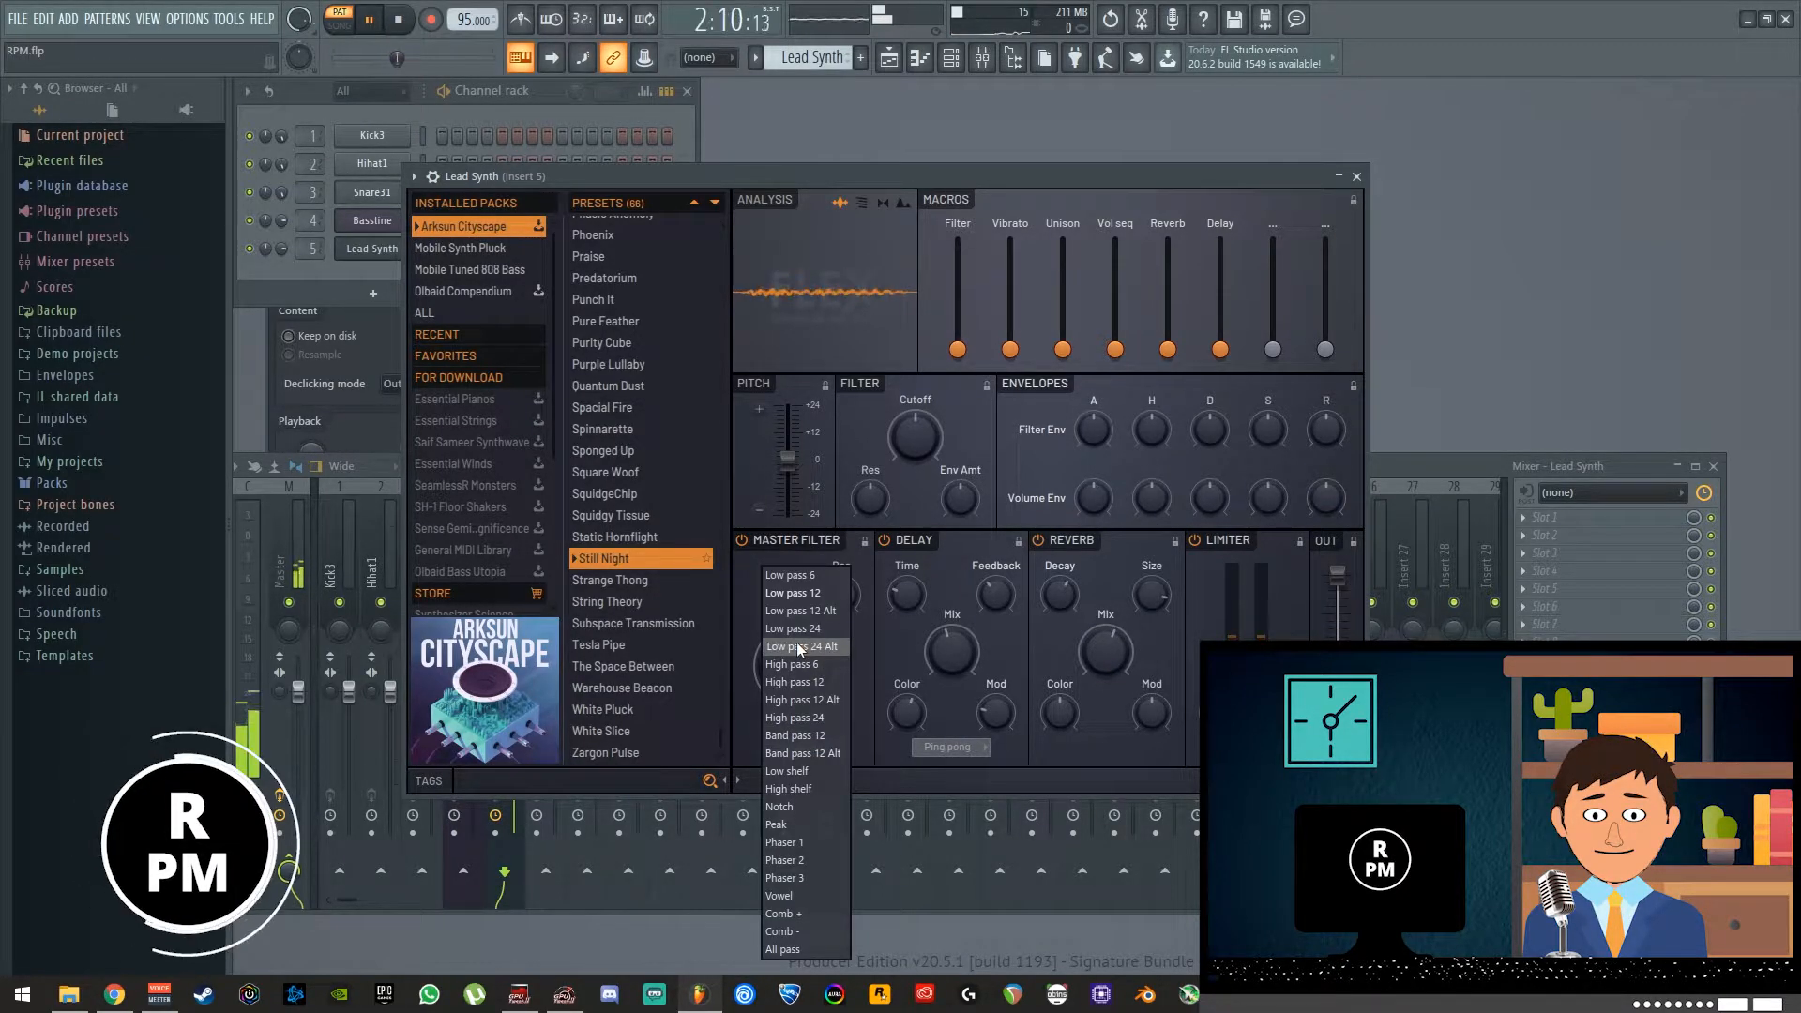
pyautogui.click(1049, 176)
pyautogui.press('space')
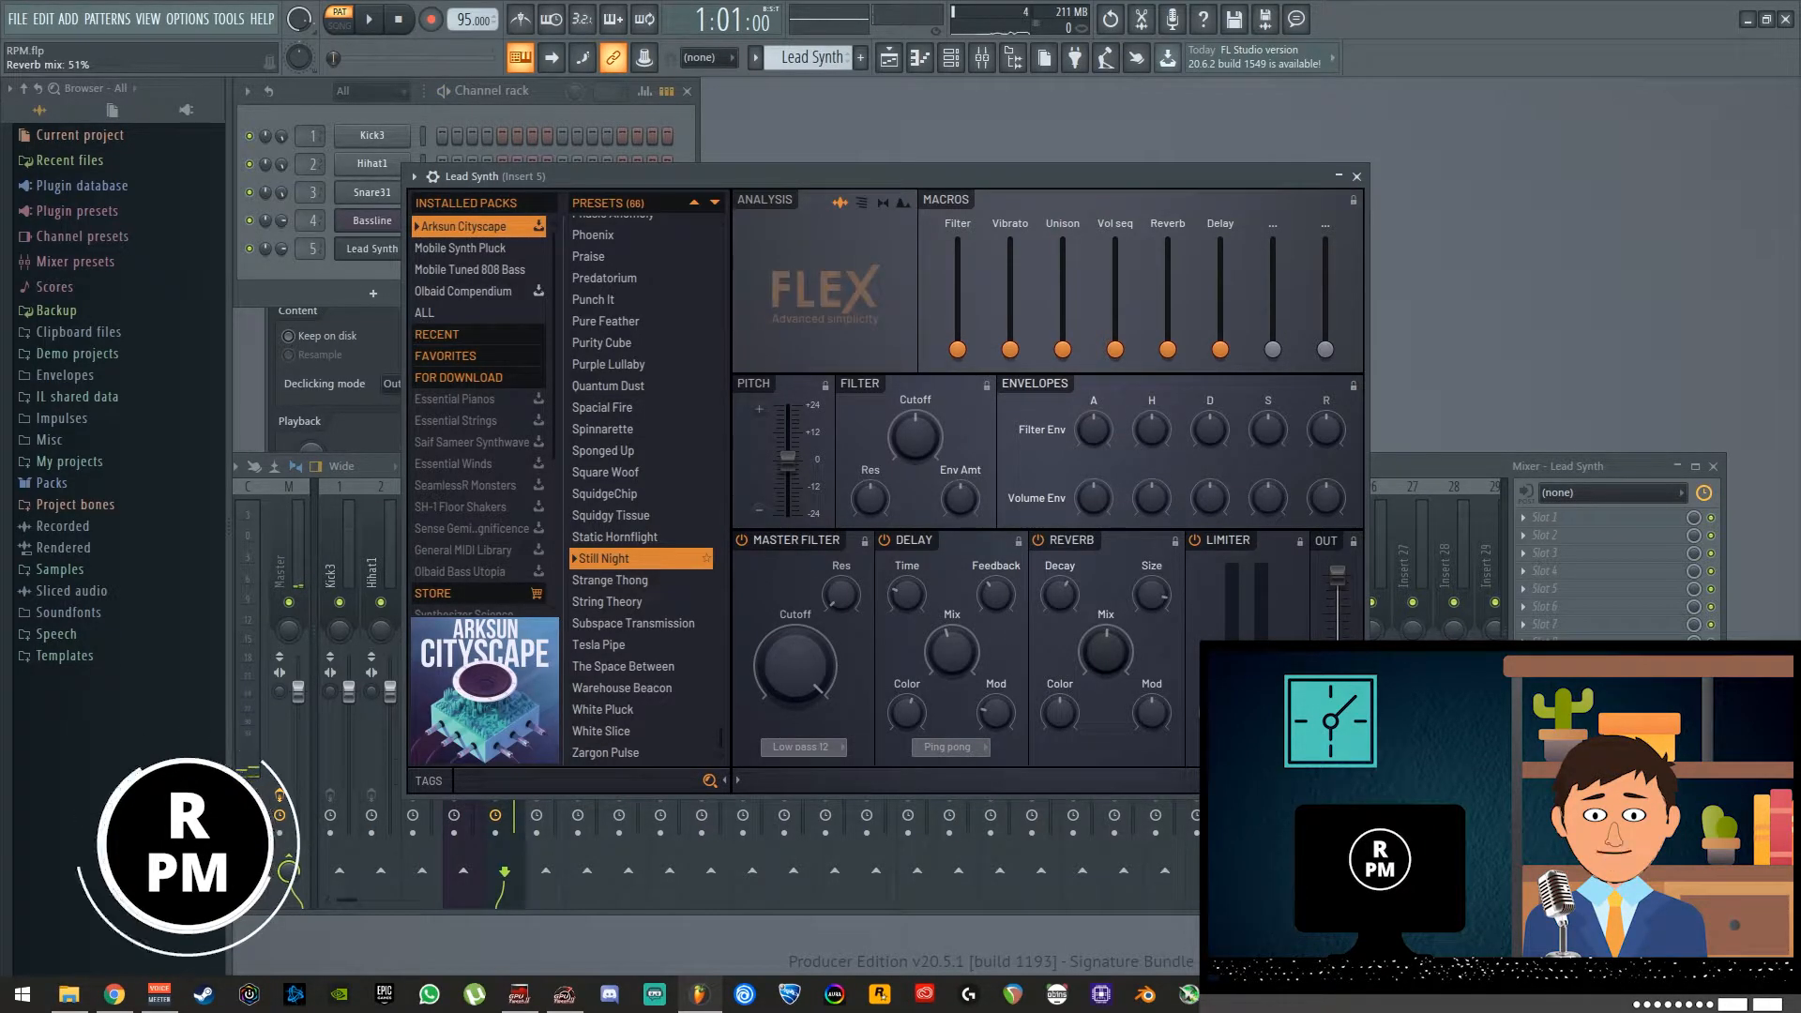
pyautogui.click(808, 747)
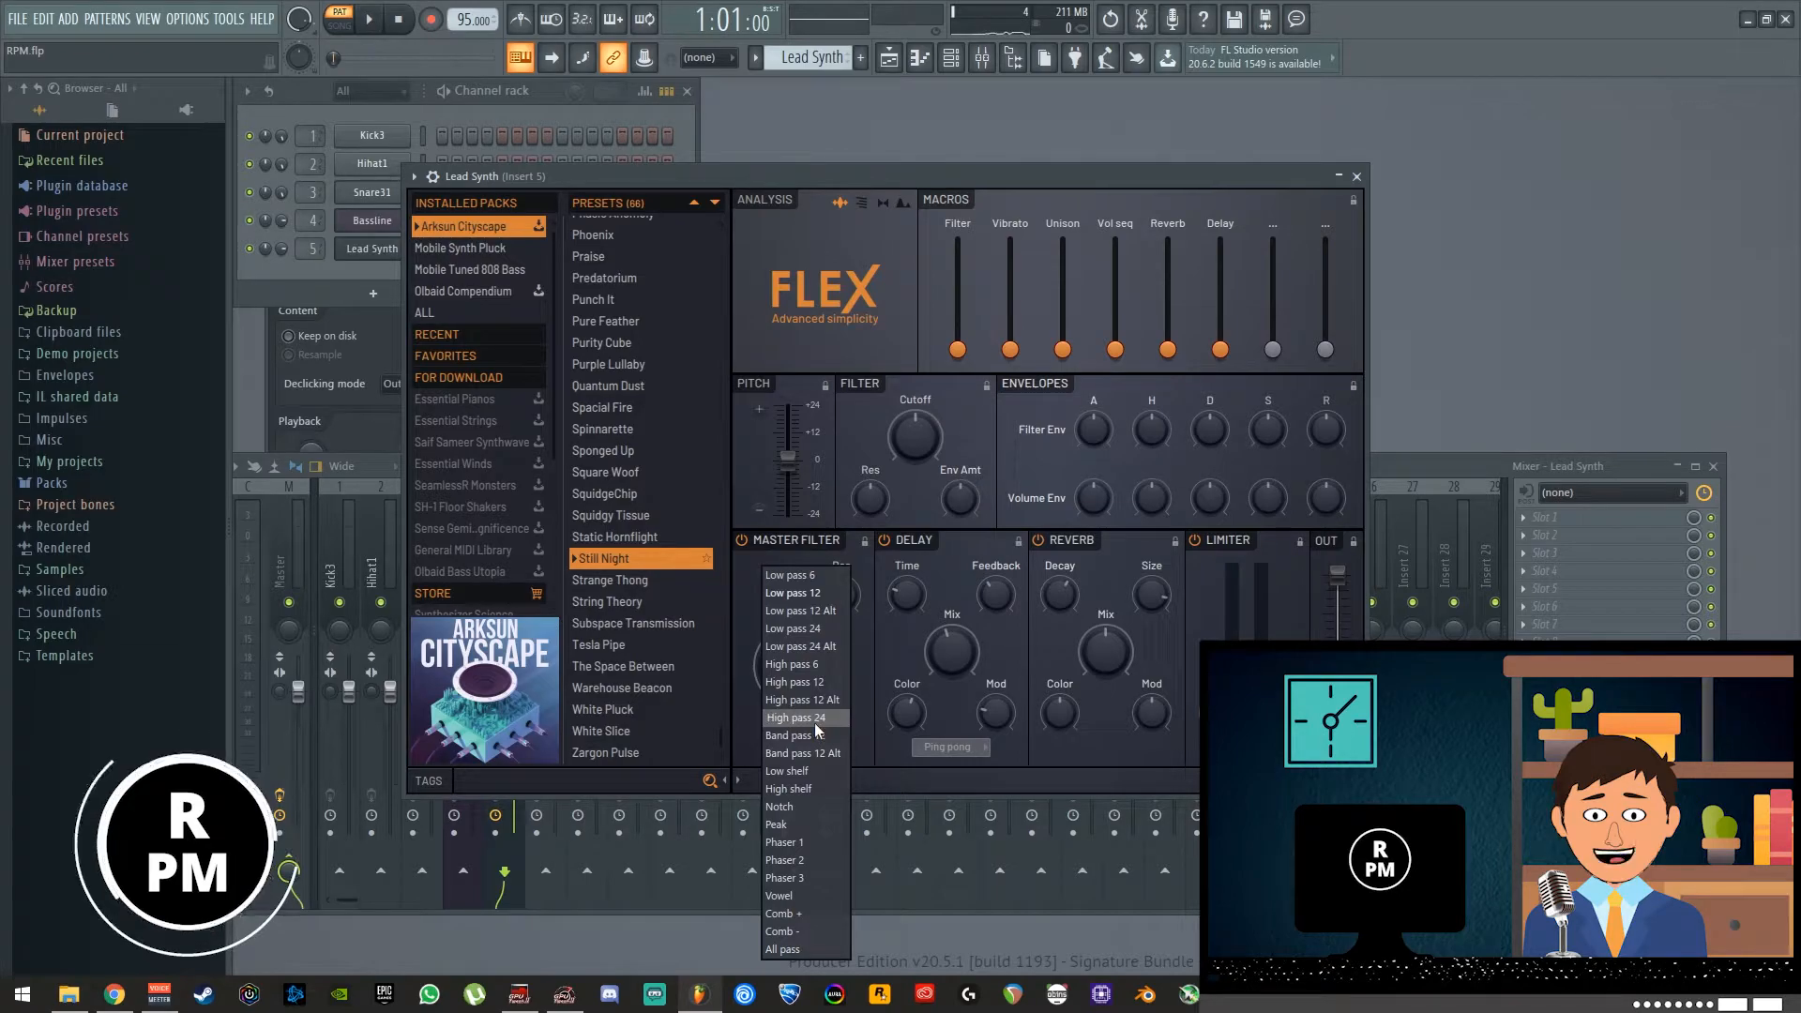
pyautogui.click(812, 719)
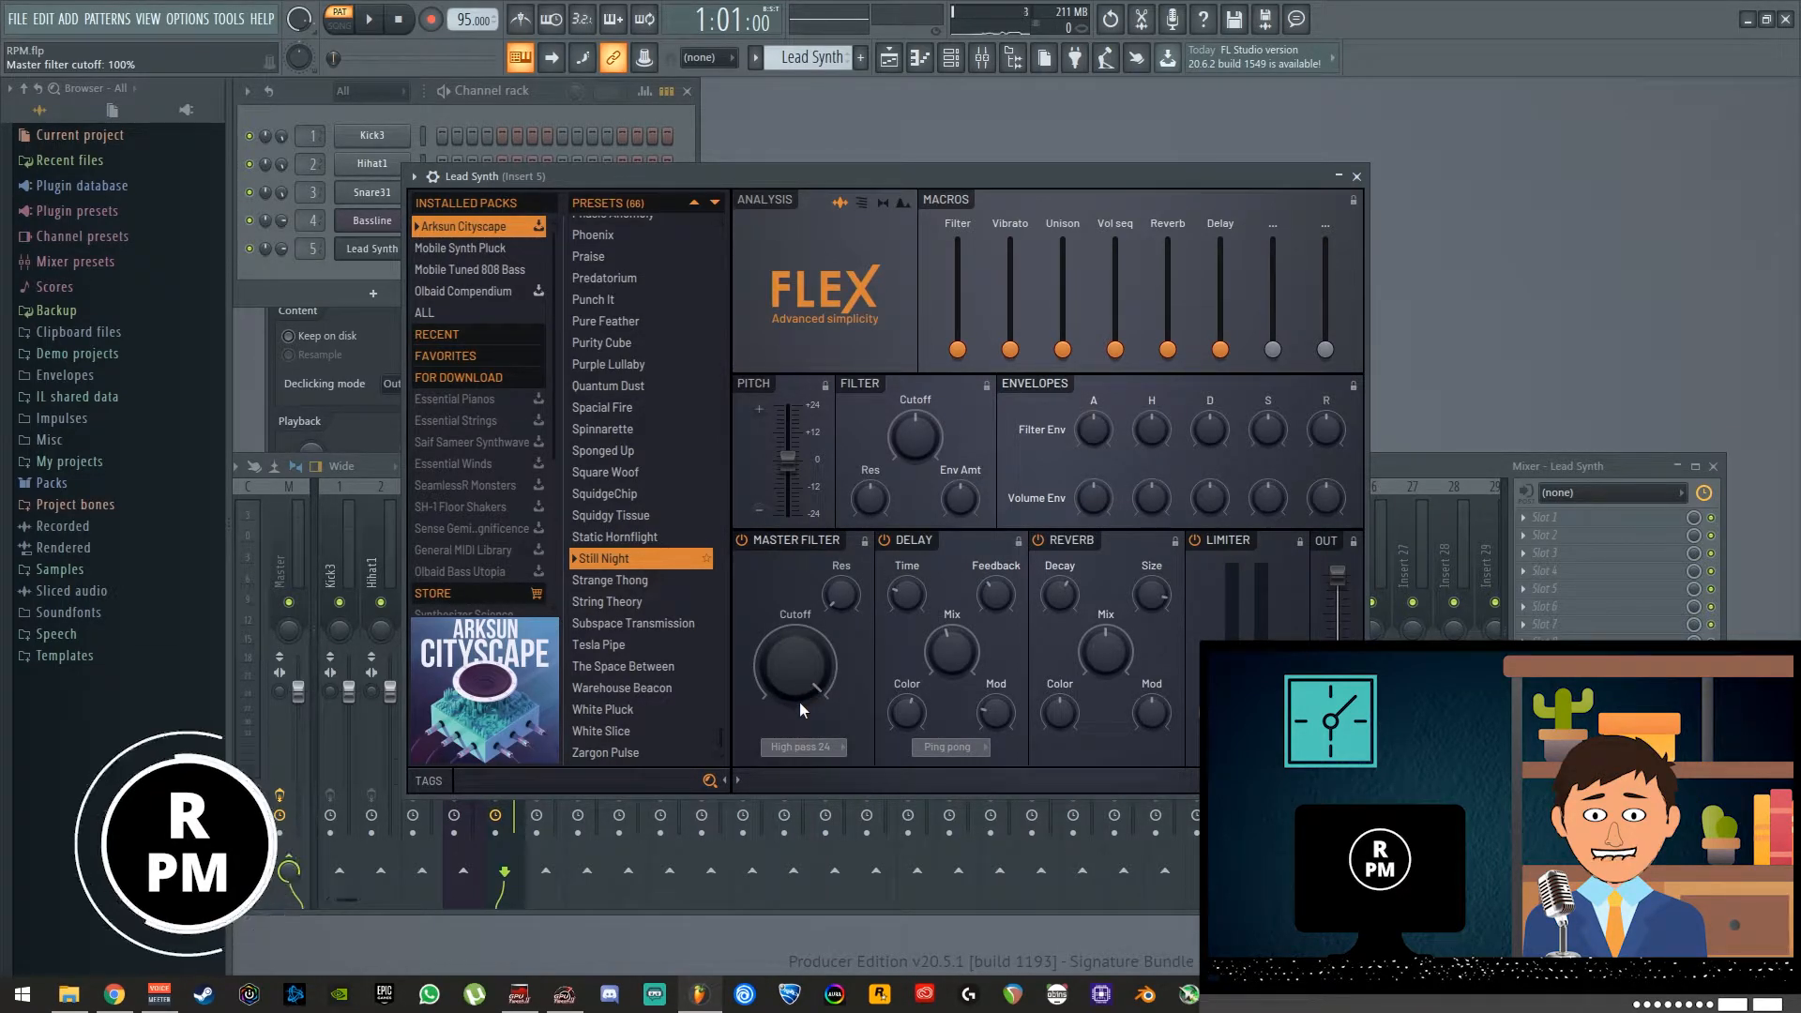
# Lower the Lead Synth's master filter cutoff to about 28% while the pattern plays
pyautogui.press('space')
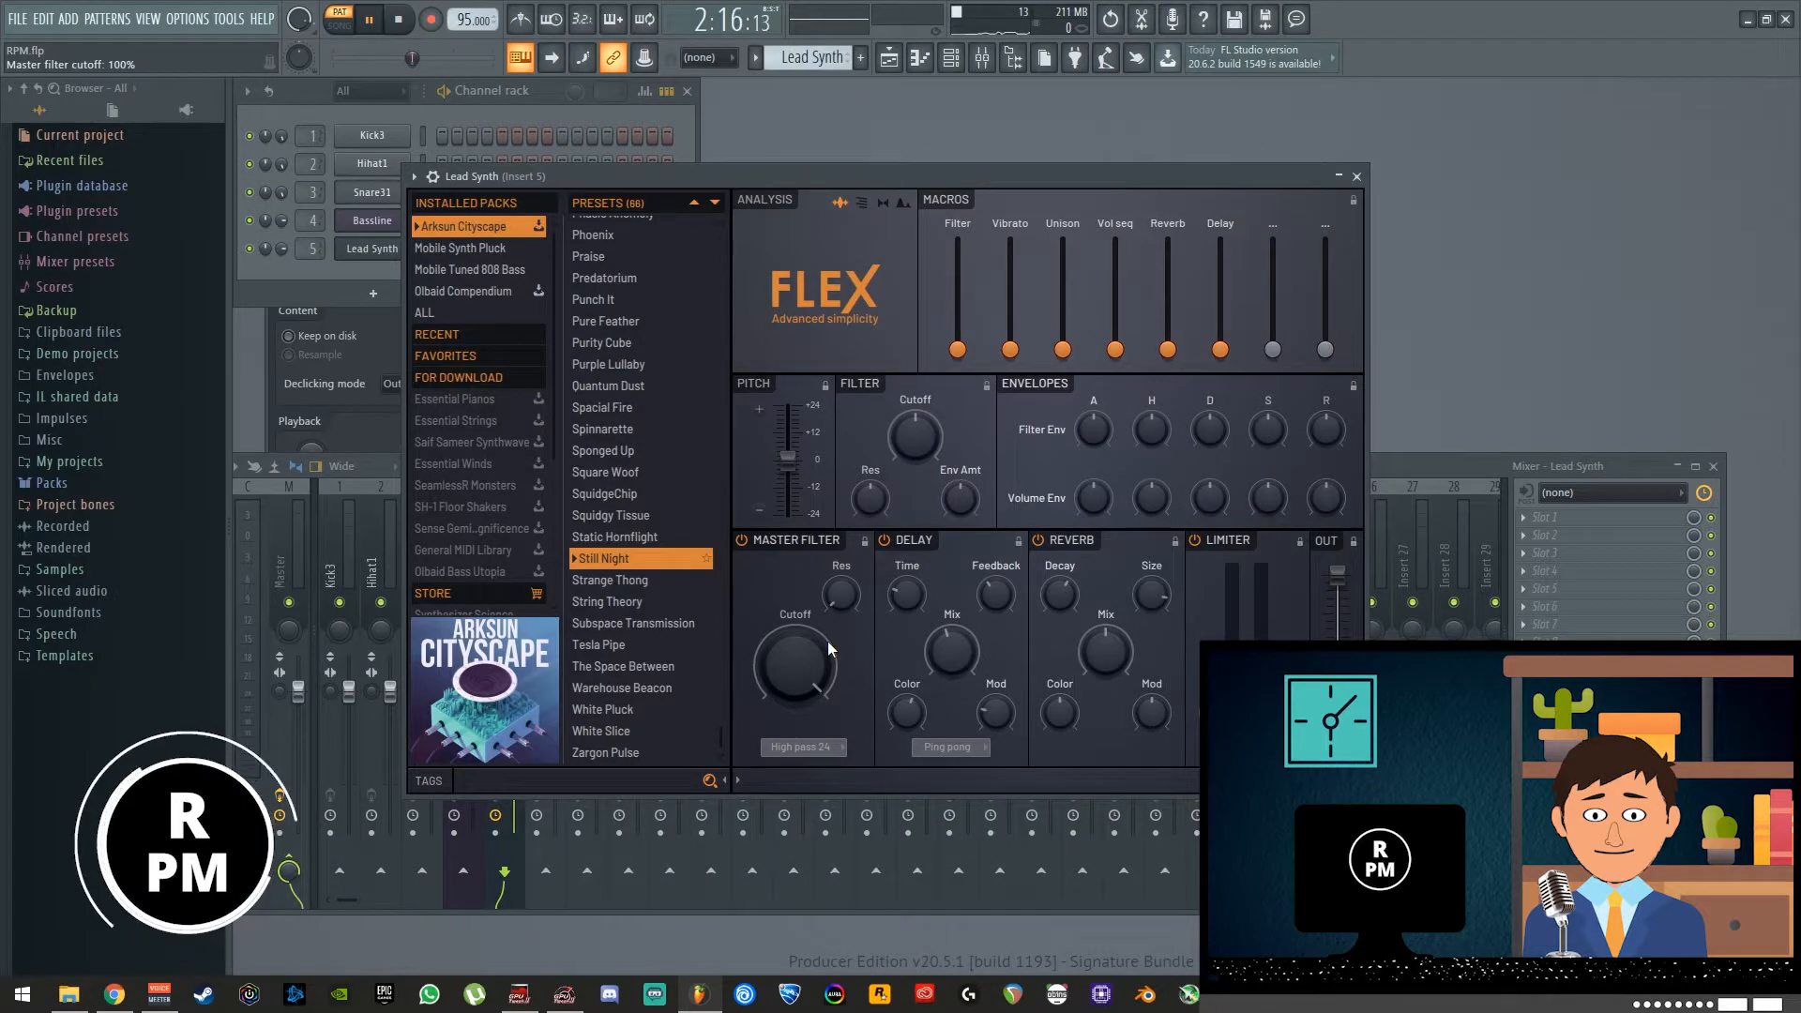
pyautogui.click(834, 744)
pyautogui.click(841, 716)
pyautogui.moveTo(809, 671); pyautogui.dragTo(808, 808)
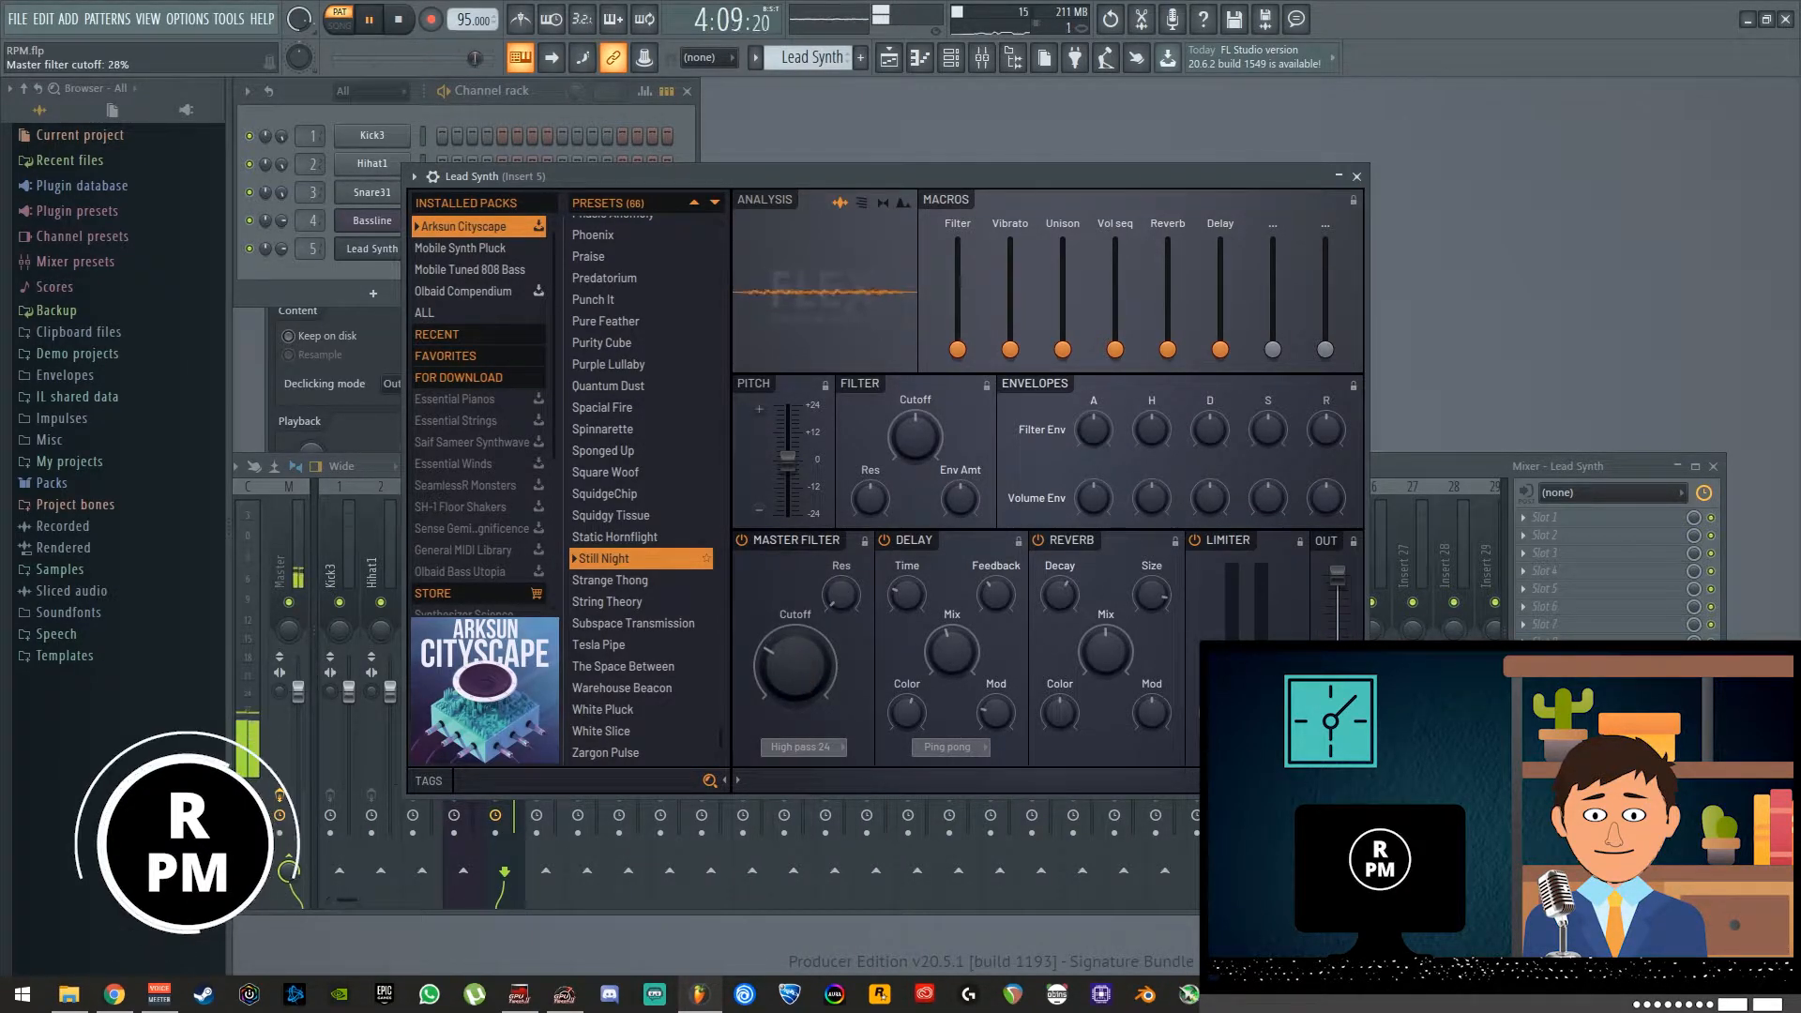
pyautogui.moveTo(809, 826); pyautogui.dragTo(808, 830)
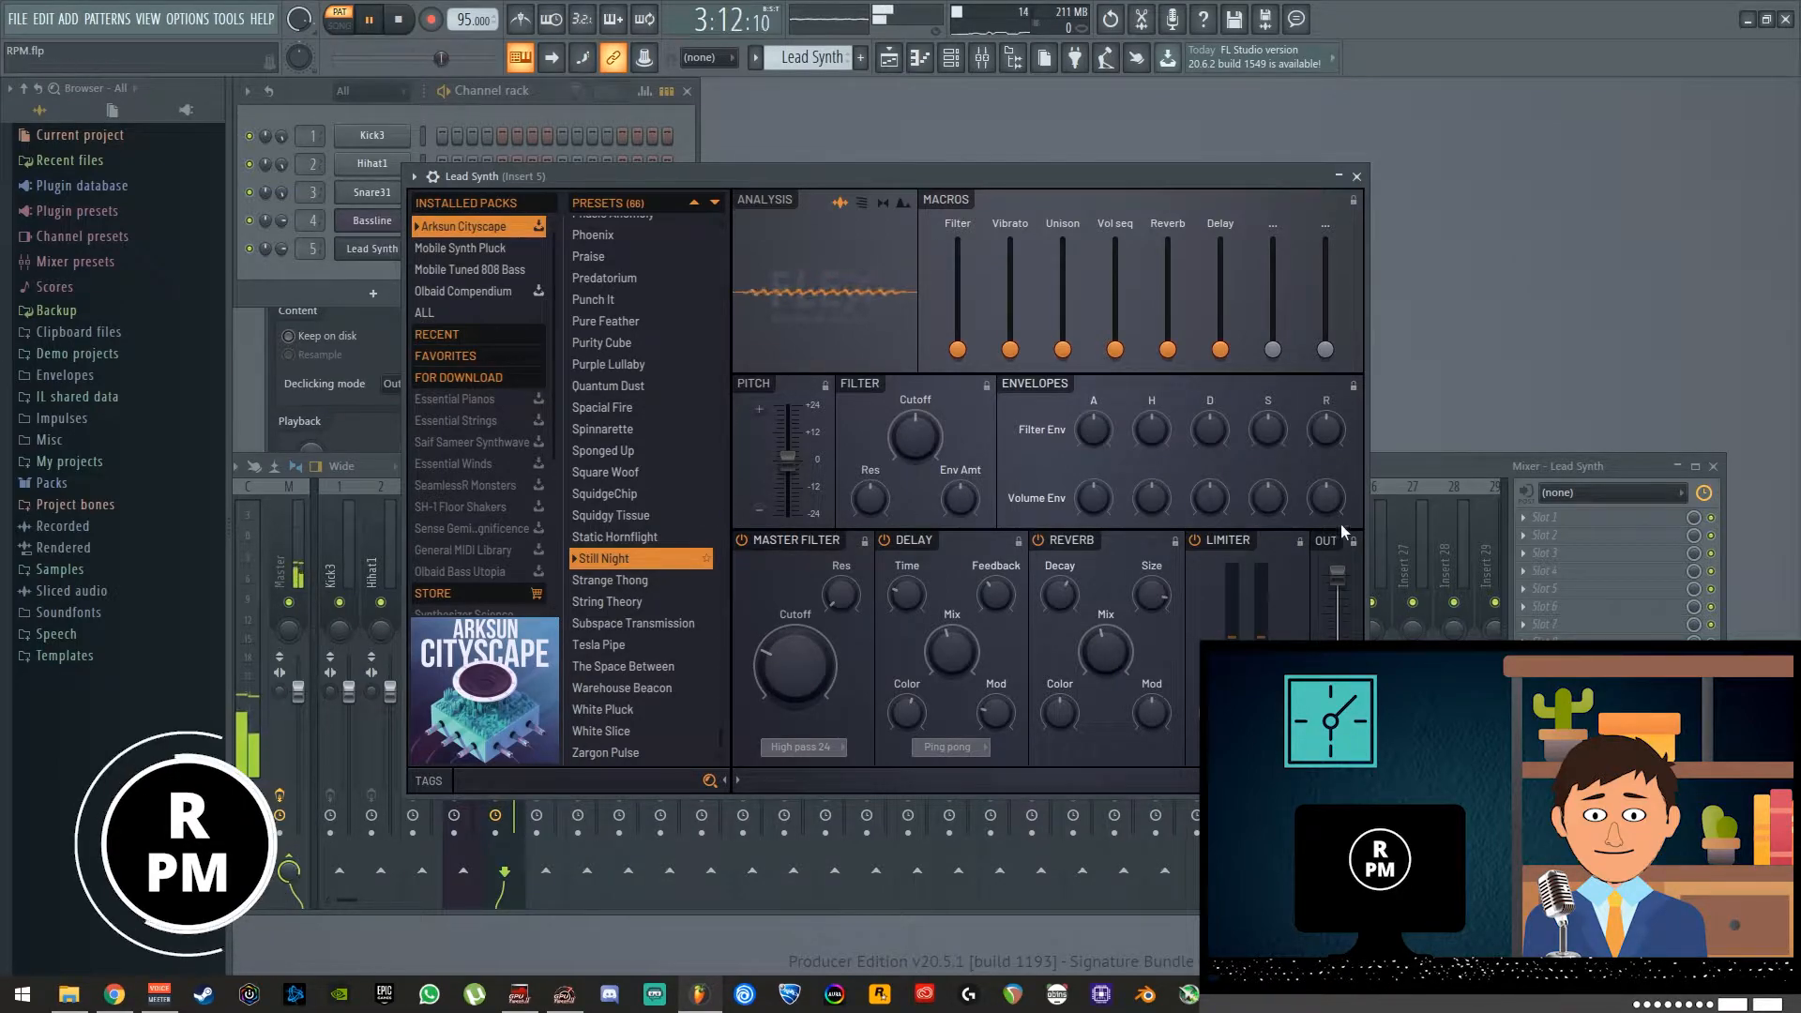
# Raise the Lead Synth channel's volume slightly in the channel rack during playback
pyautogui.click(1408, 463)
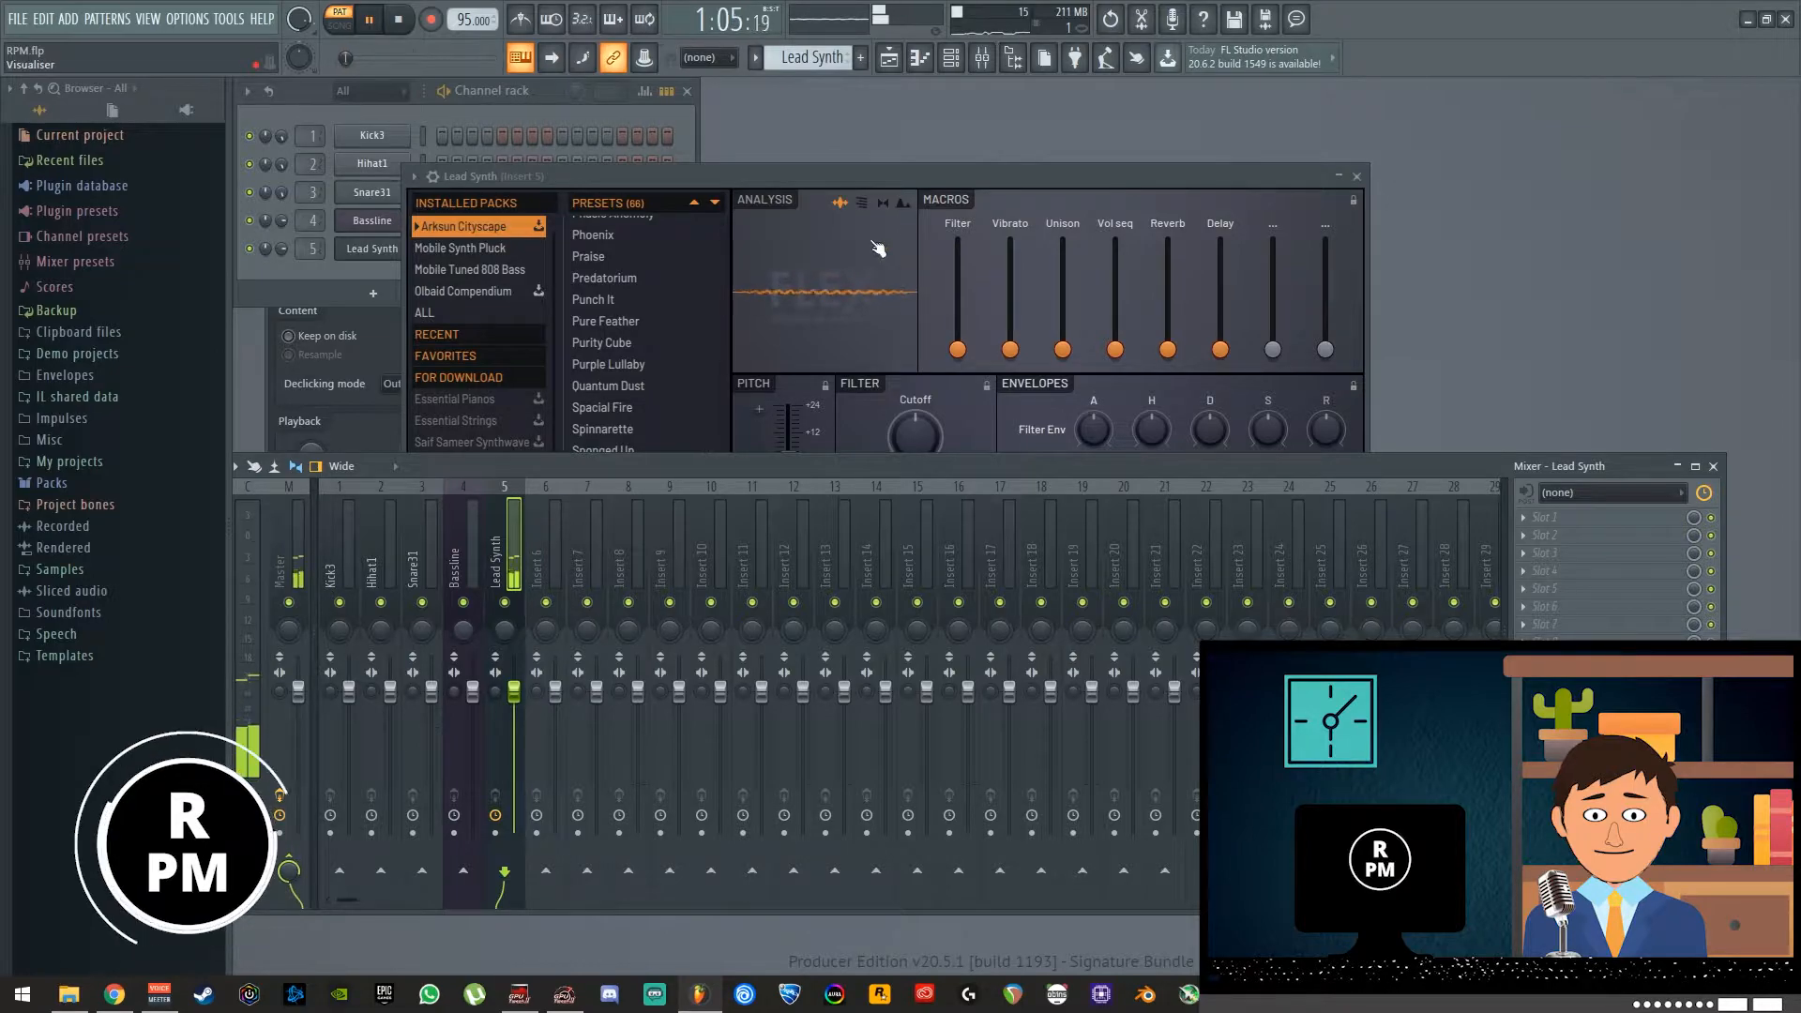
pyautogui.click(925, 172)
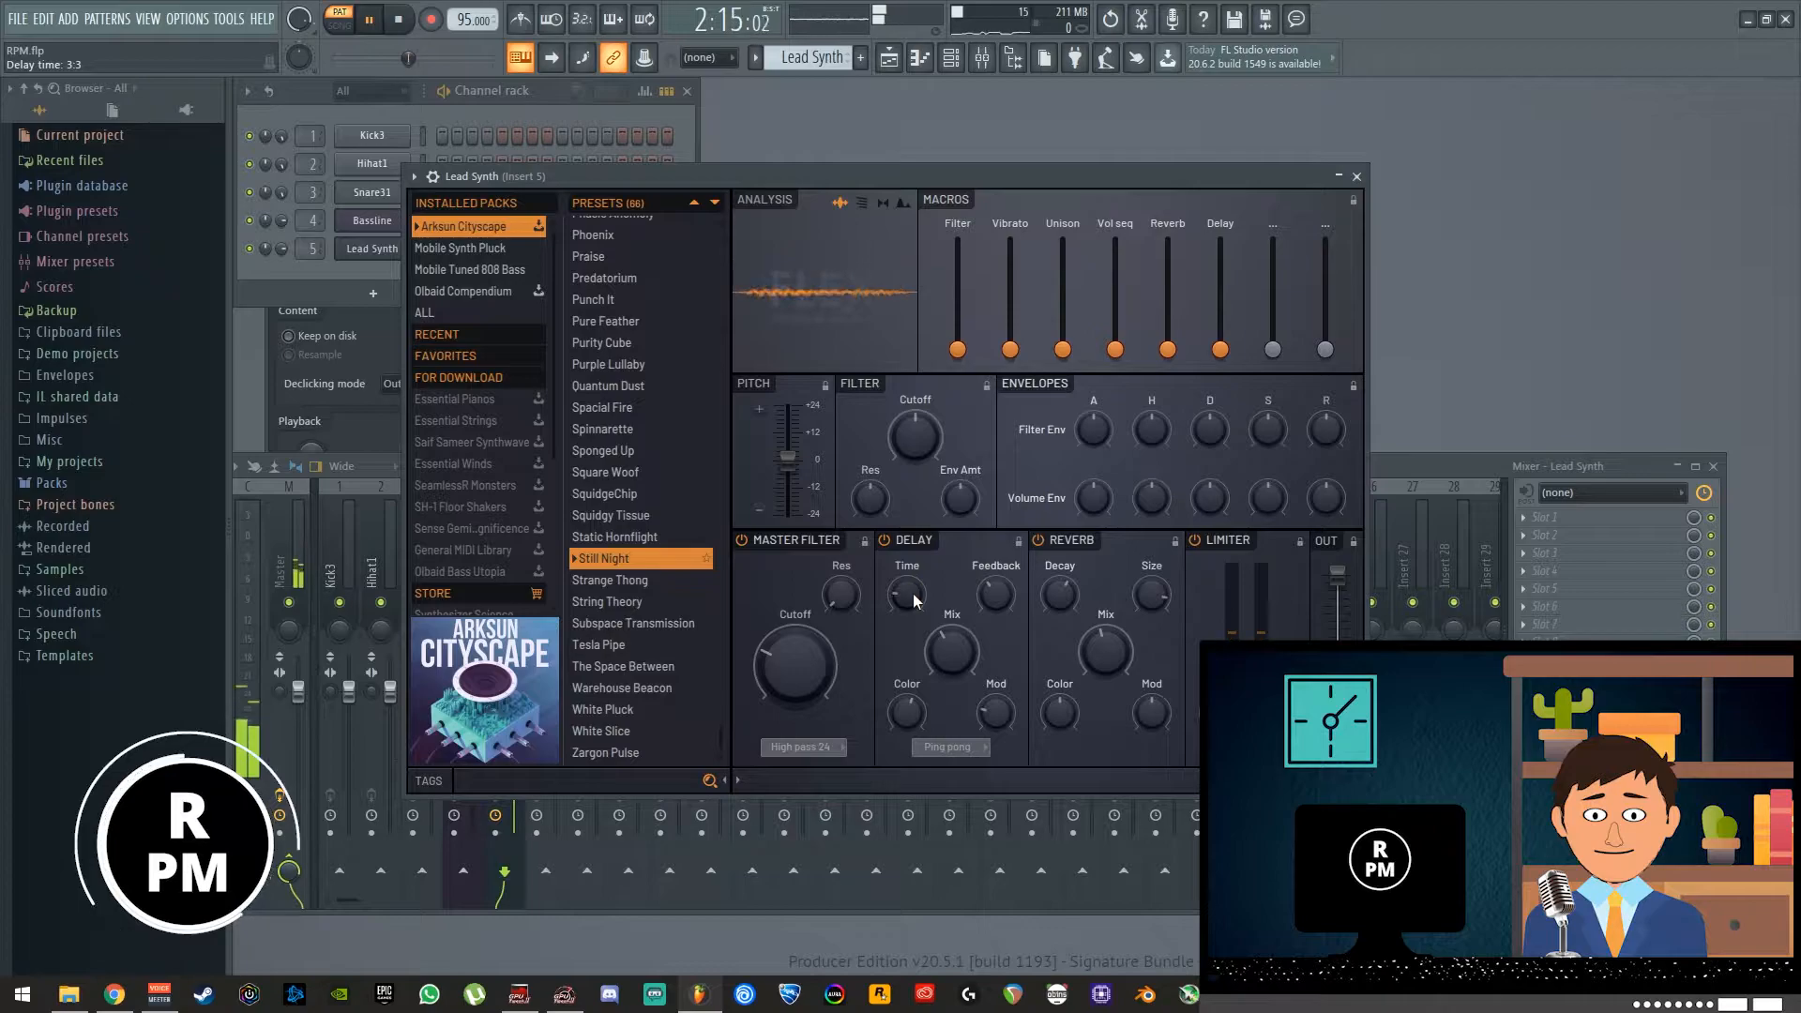
pyautogui.click(662, 144)
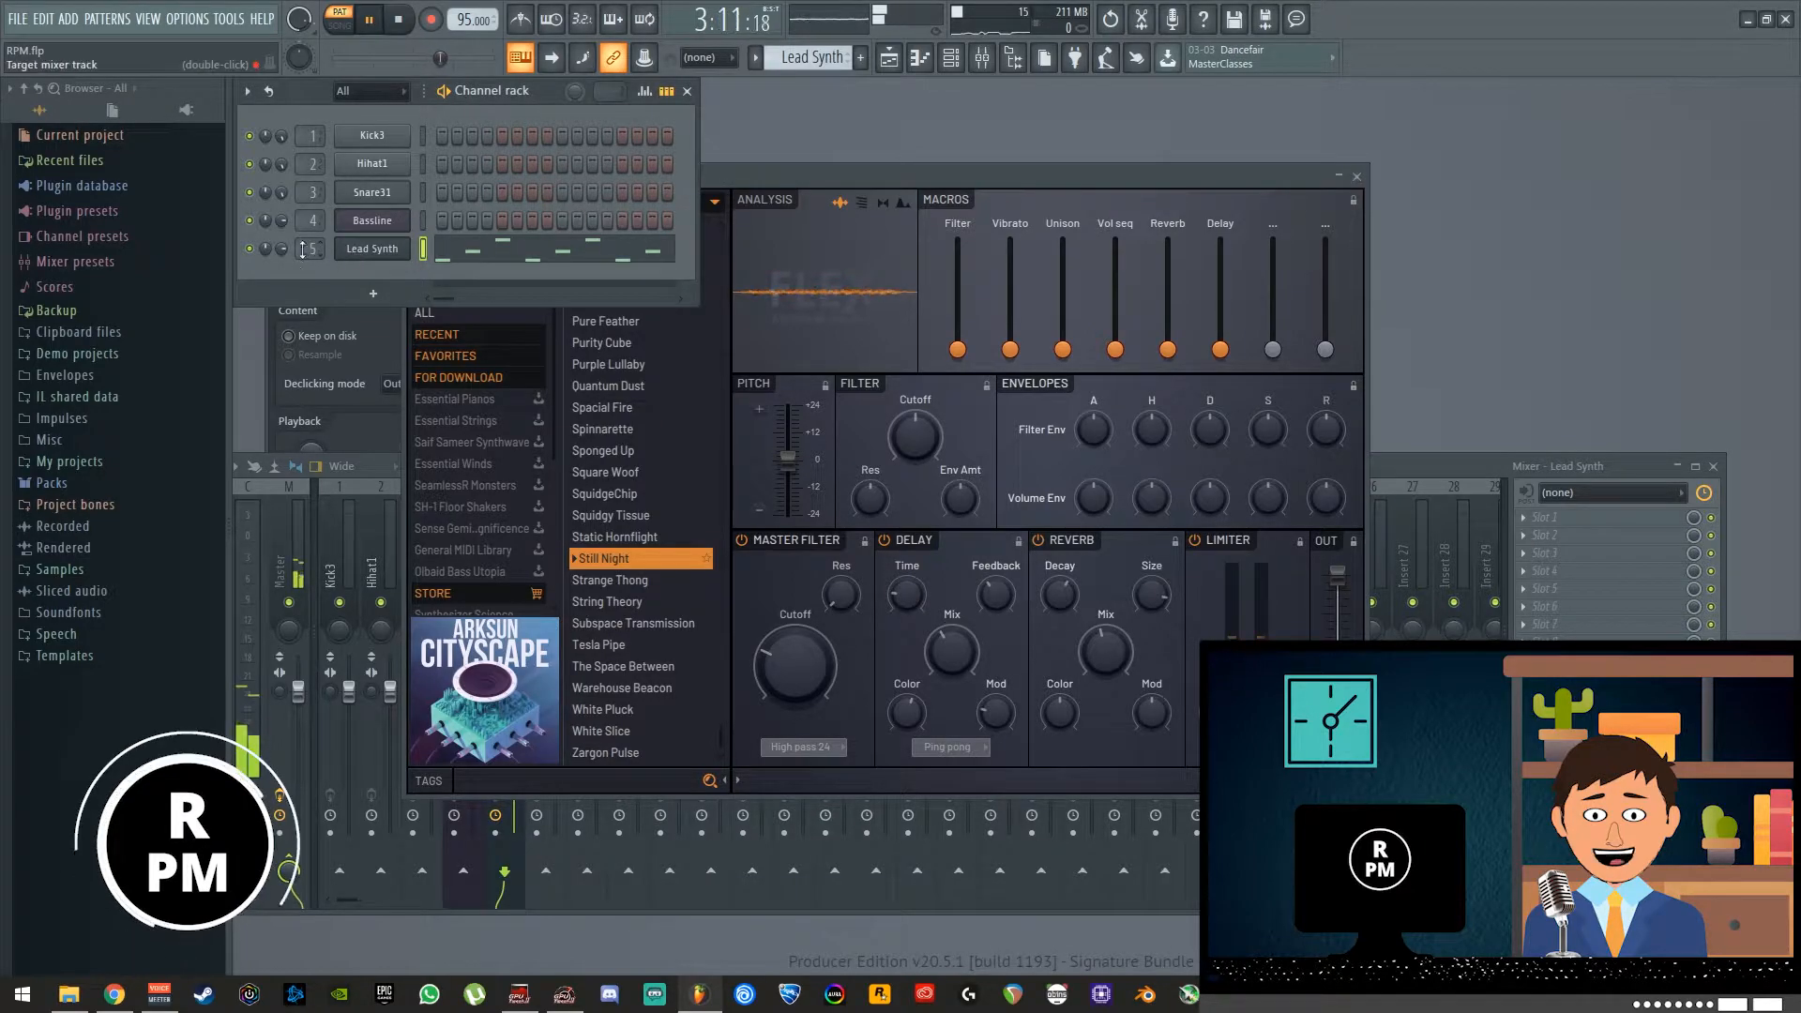
pyautogui.moveTo(285, 250); pyautogui.dragTo(285, 233)
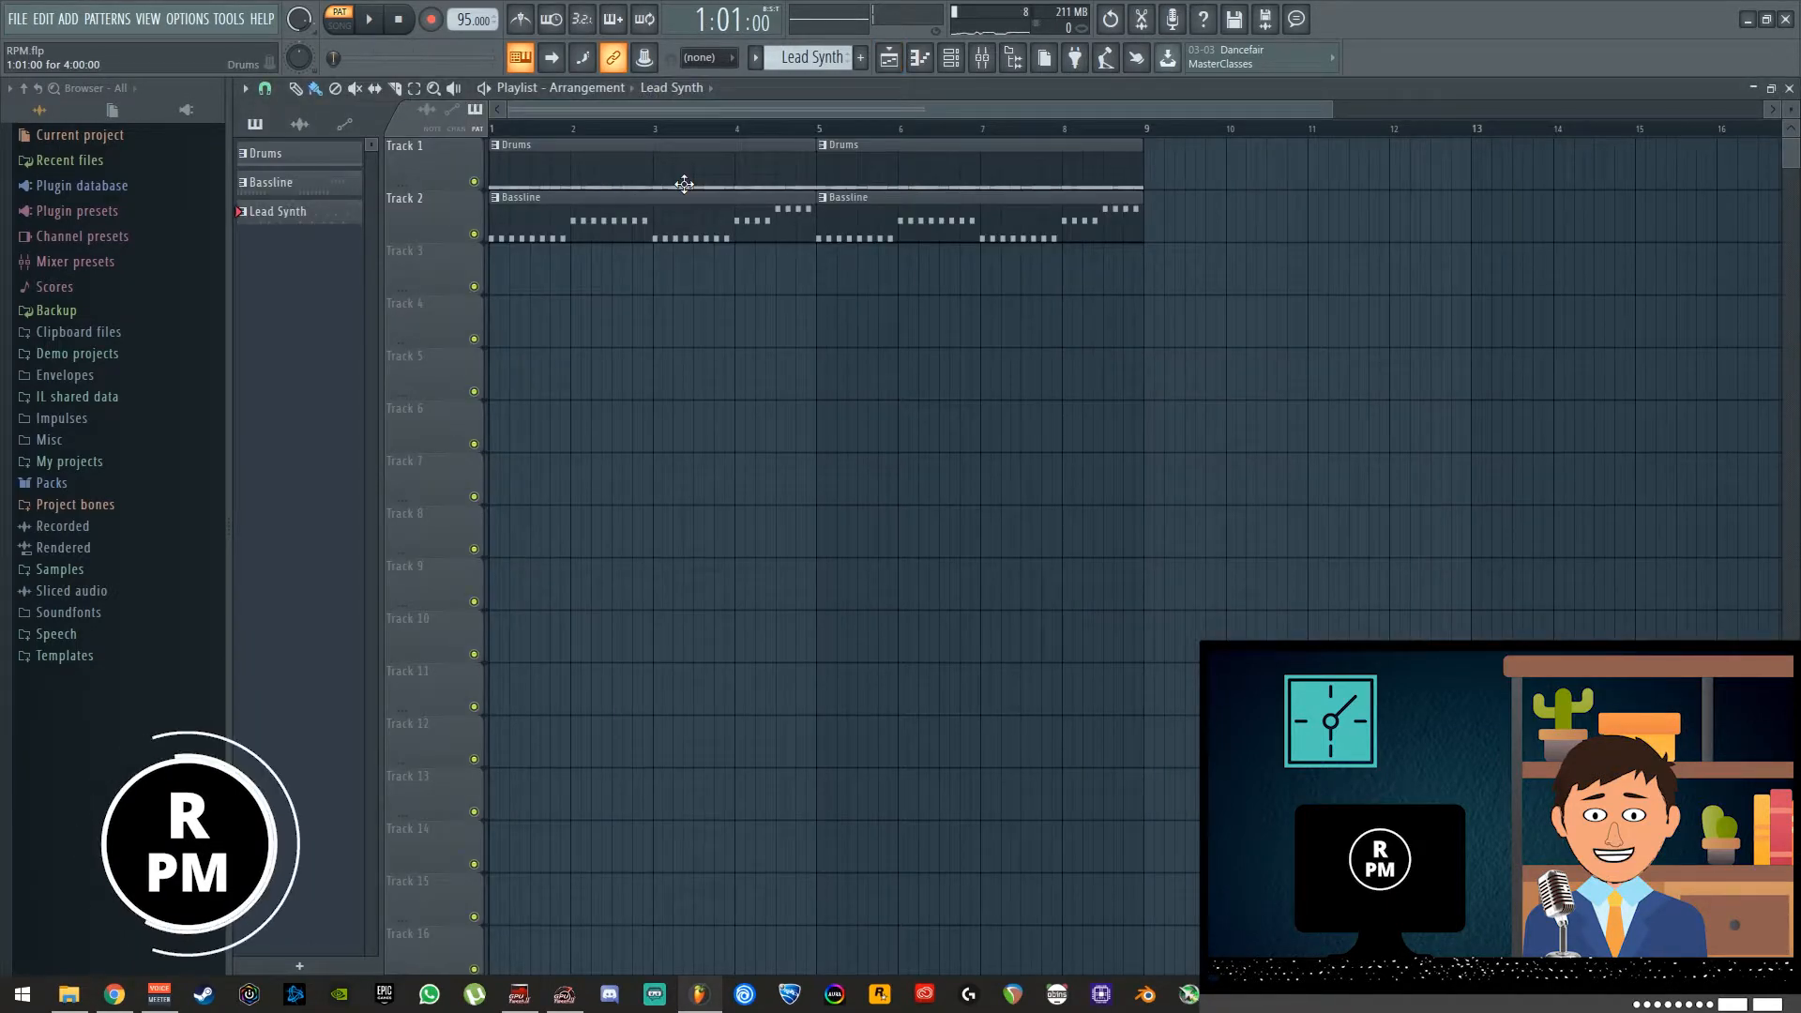
# Place the Lead Synth pattern twice on Track 3 of the playlist, at bars 1 and 5
pyautogui.click(700, 90)
pyautogui.click(672, 152)
pyautogui.click(498, 289)
pyautogui.click(820, 286)
# Play the arrangement in song mode to hear drums, bassline and lead together, and close the playlist
pyautogui.click(342, 24)
pyautogui.click(371, 21)
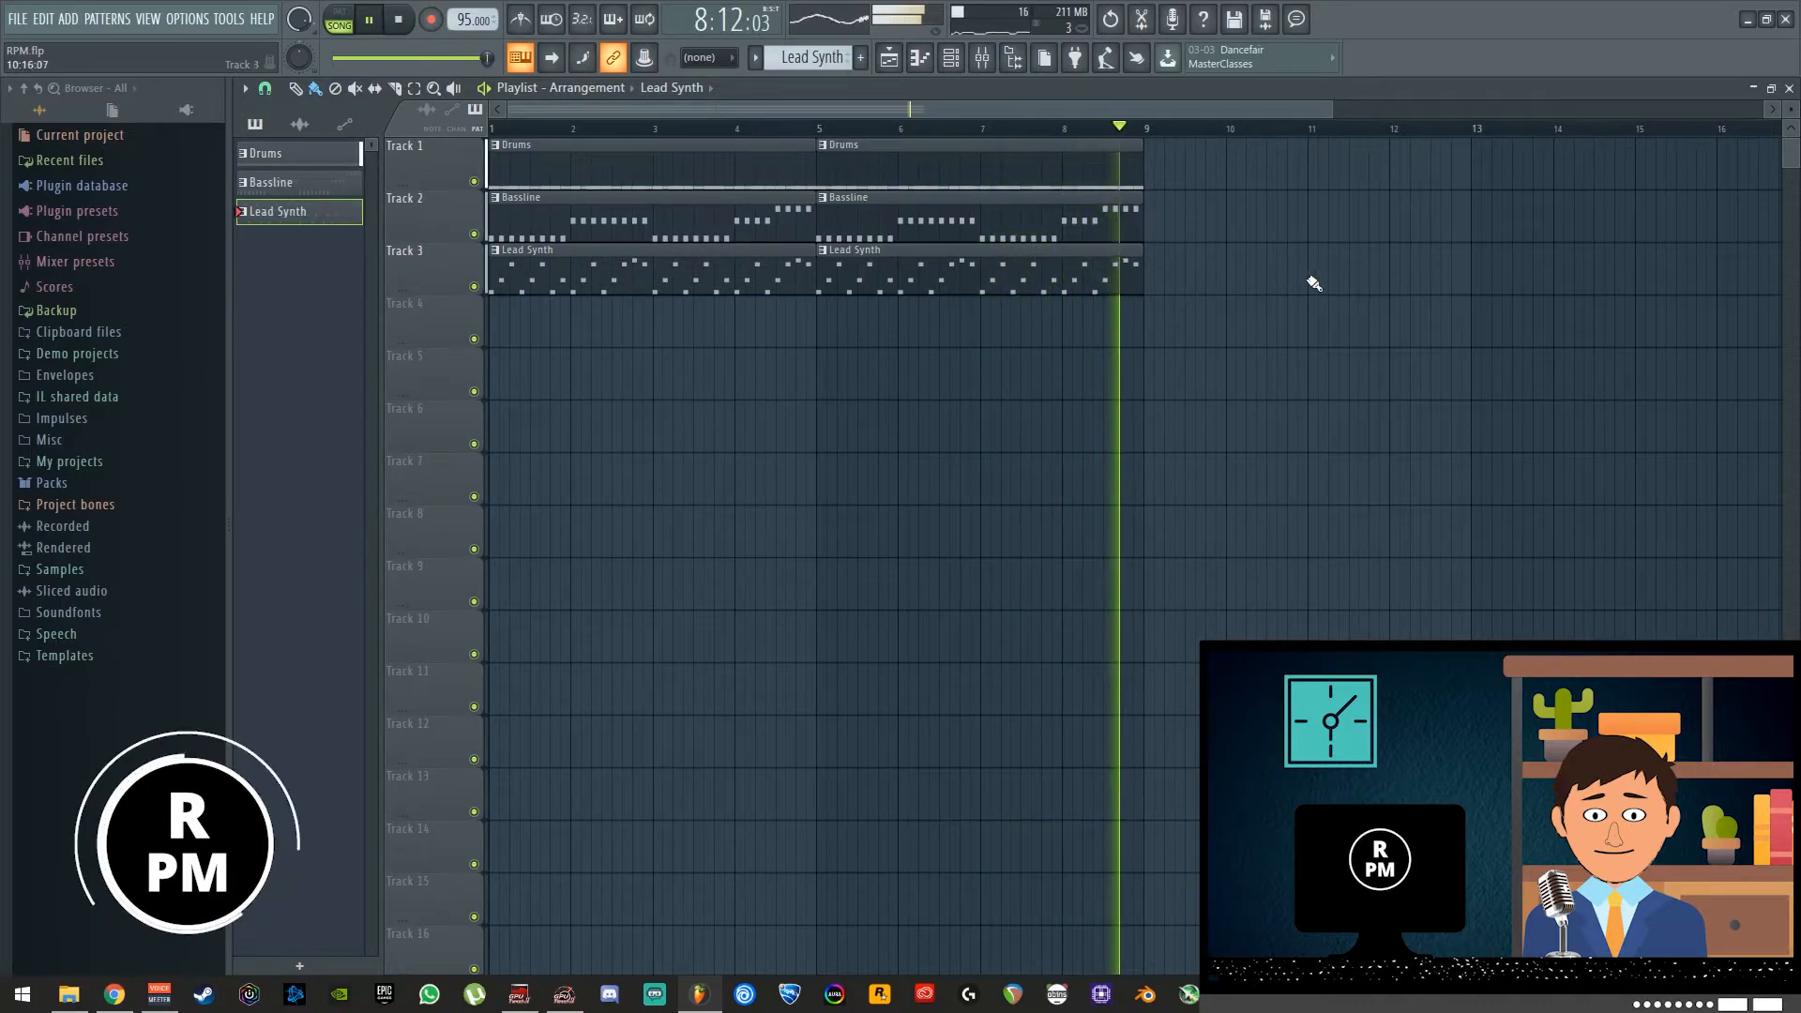
pyautogui.press('space')
pyautogui.click(1788, 88)
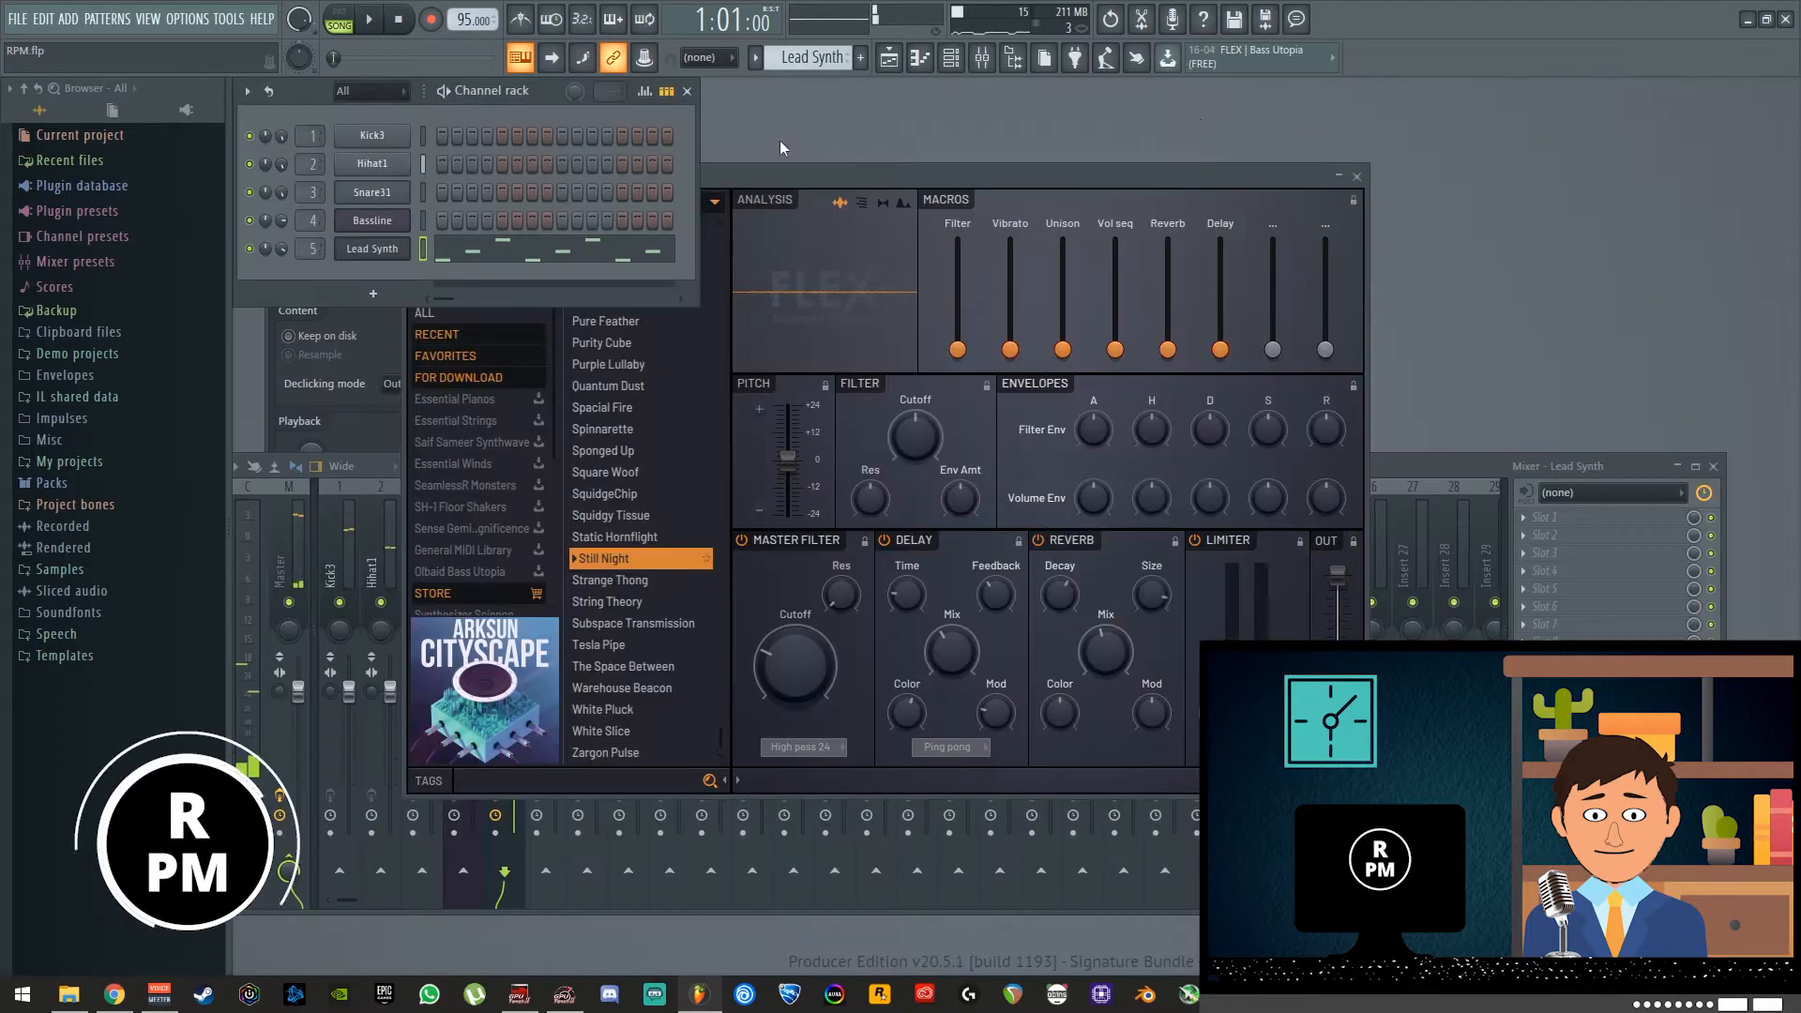
# Create a new empty pattern named Pad
pyautogui.press('F4')
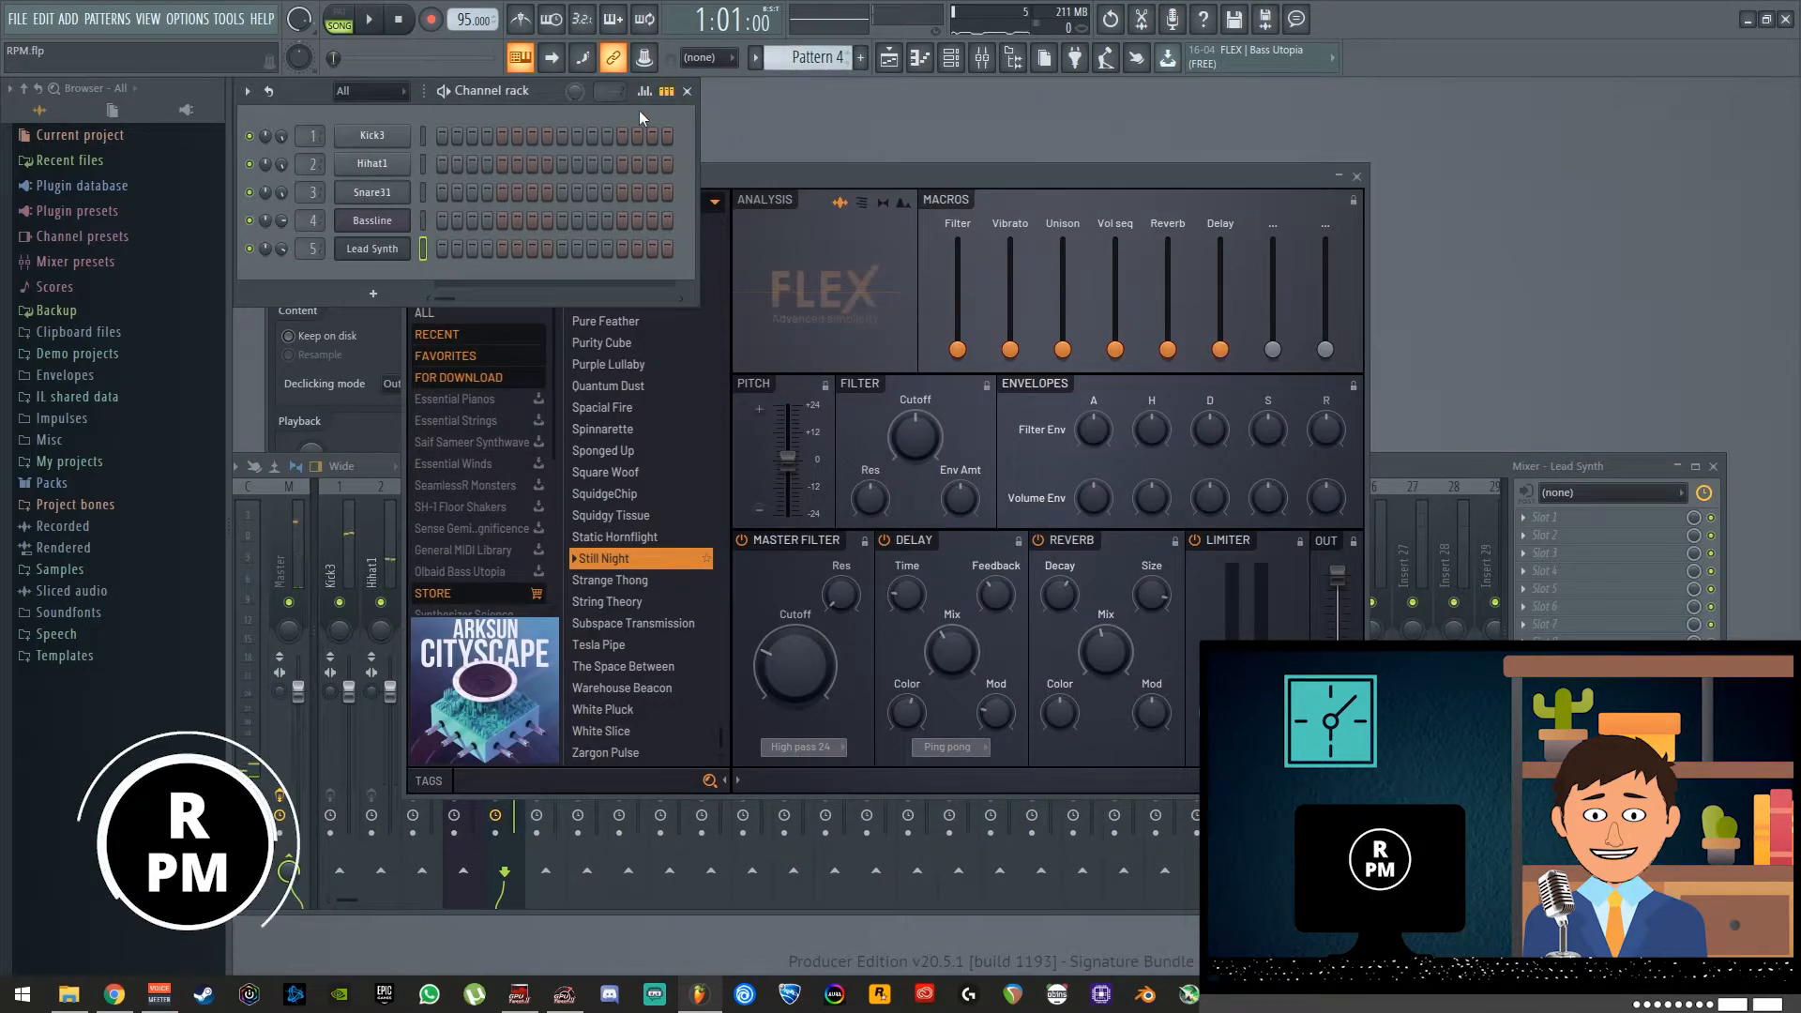
pyautogui.press('F2')
pyautogui.write('Pad')
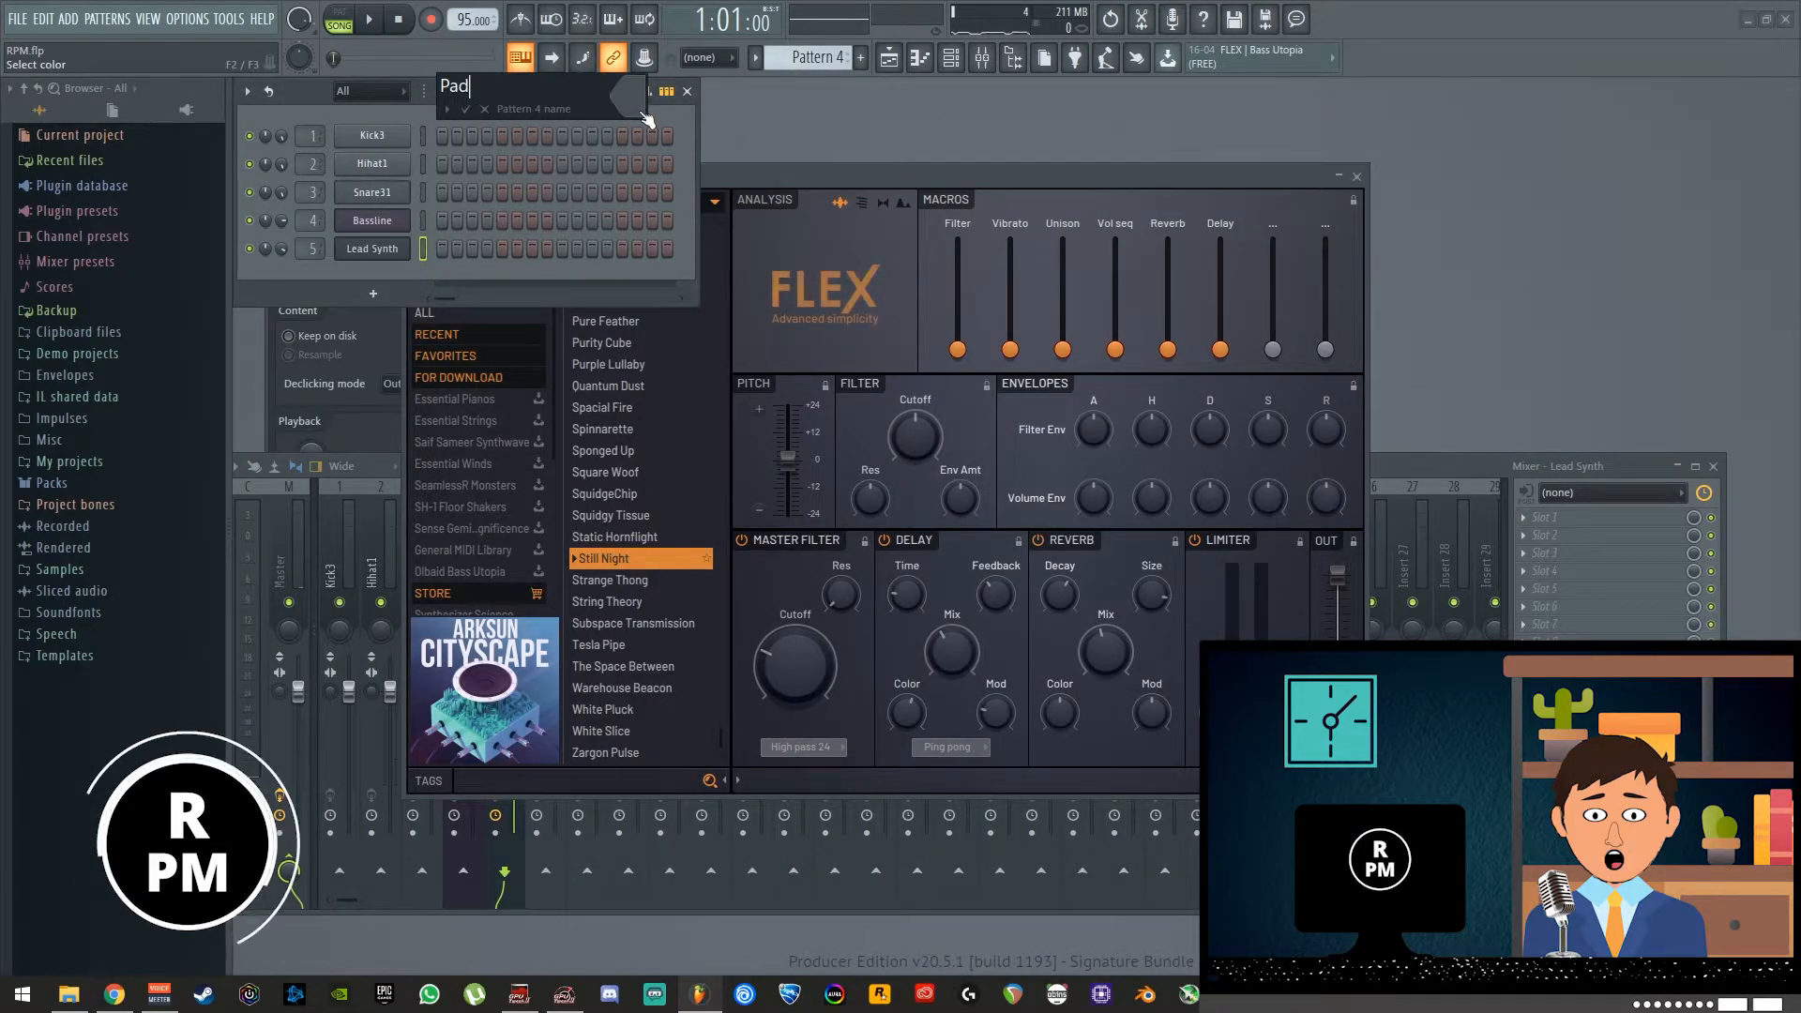
pyautogui.press('Return')
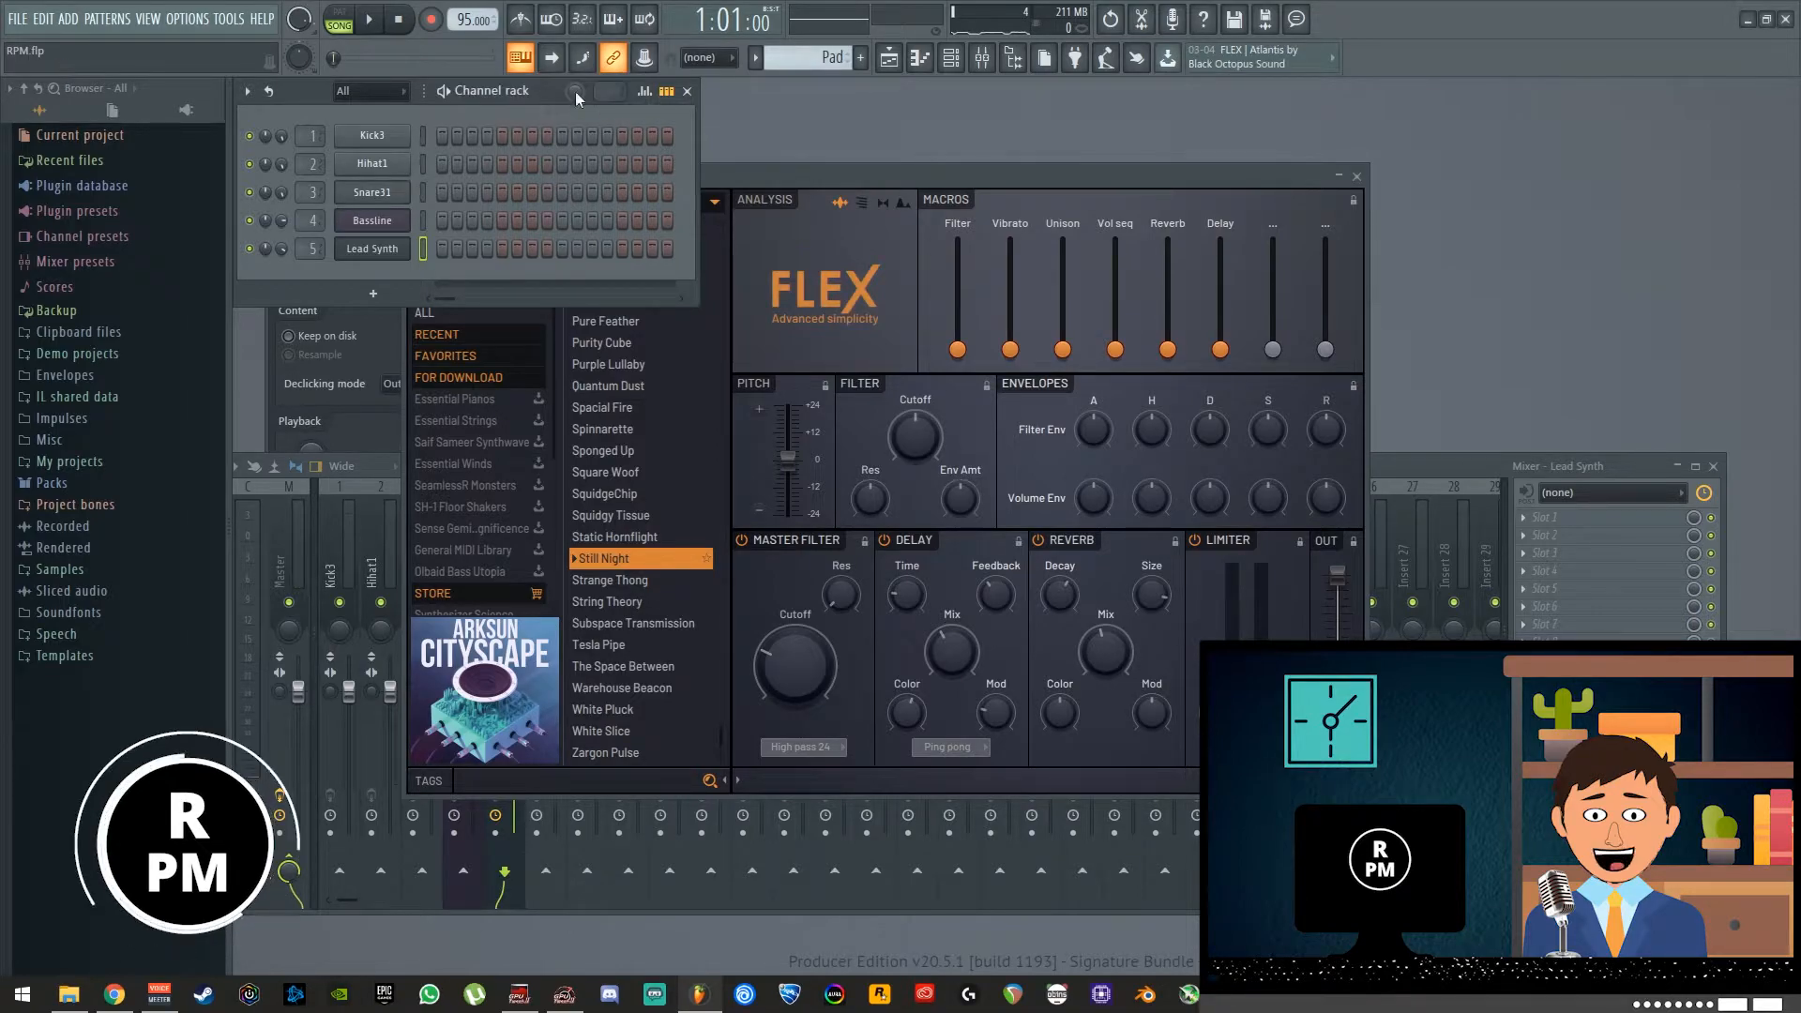
# Add a FLEX channel named Pad and load the 80s Theatre preset from the Arksun Cityscape pack
pyautogui.click(67, 19)
pyautogui.click(84, 811)
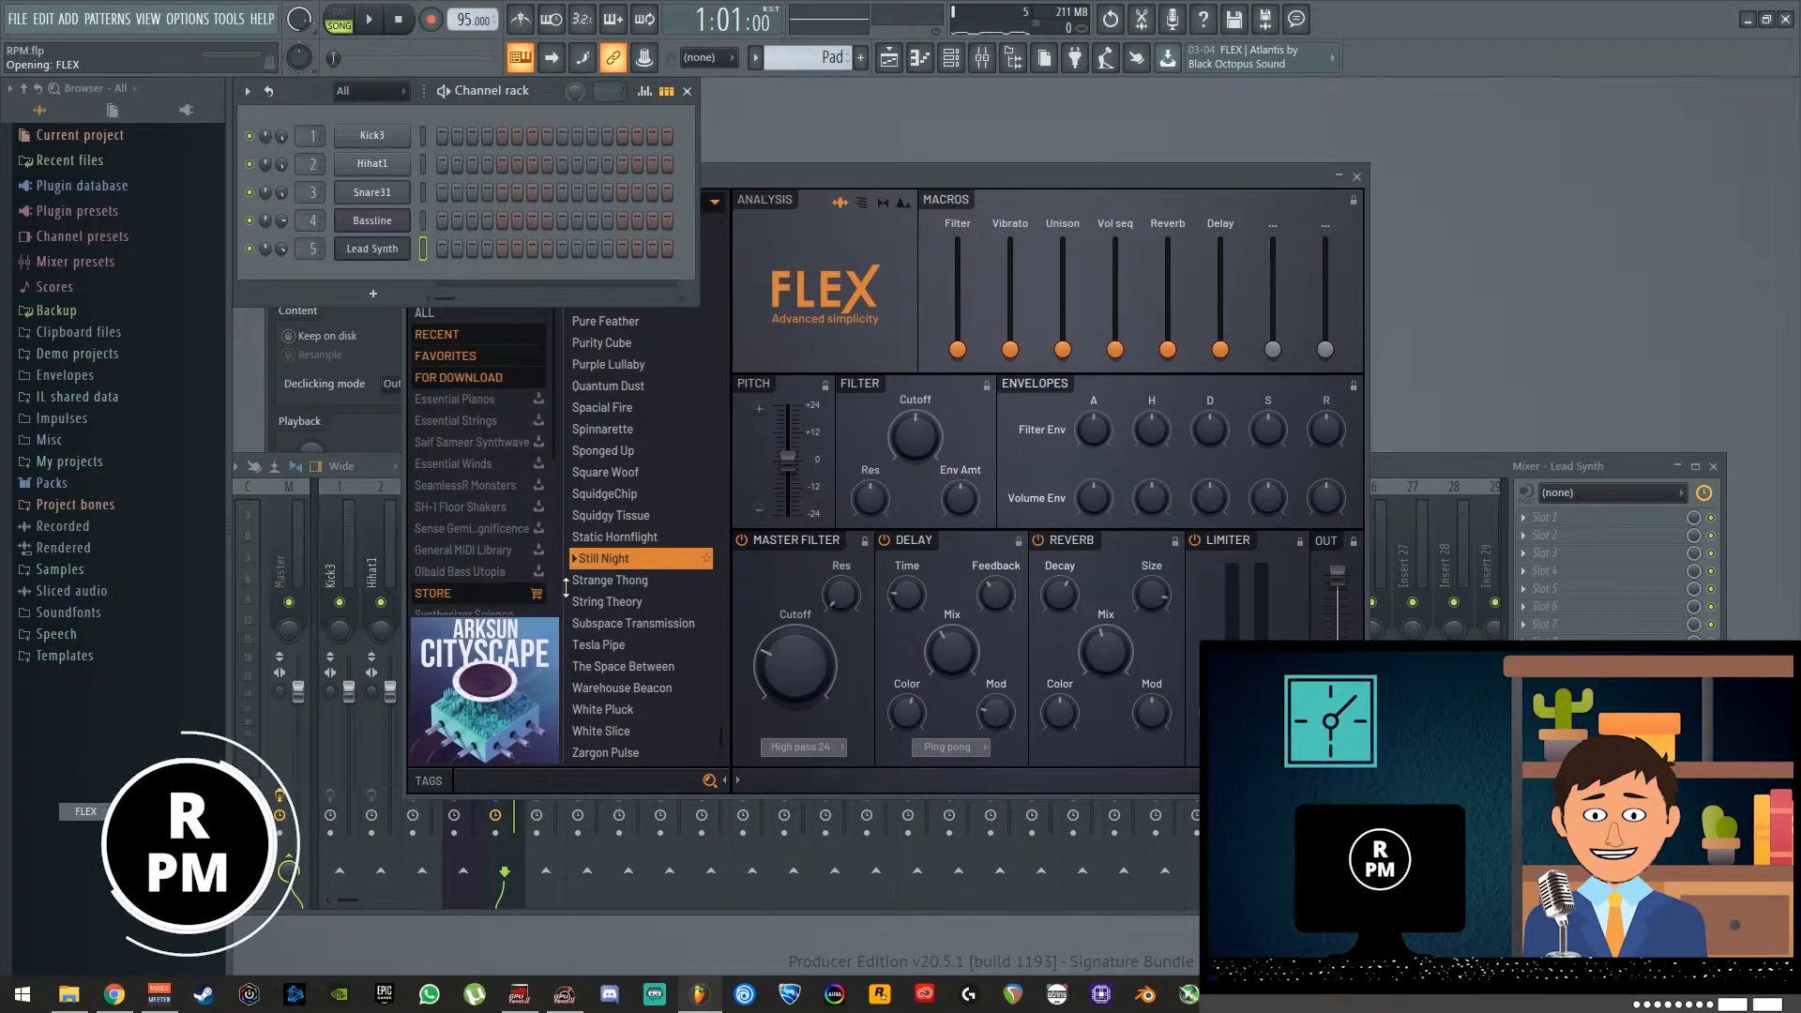
pyautogui.rightClick(411, 272)
pyautogui.click(469, 319)
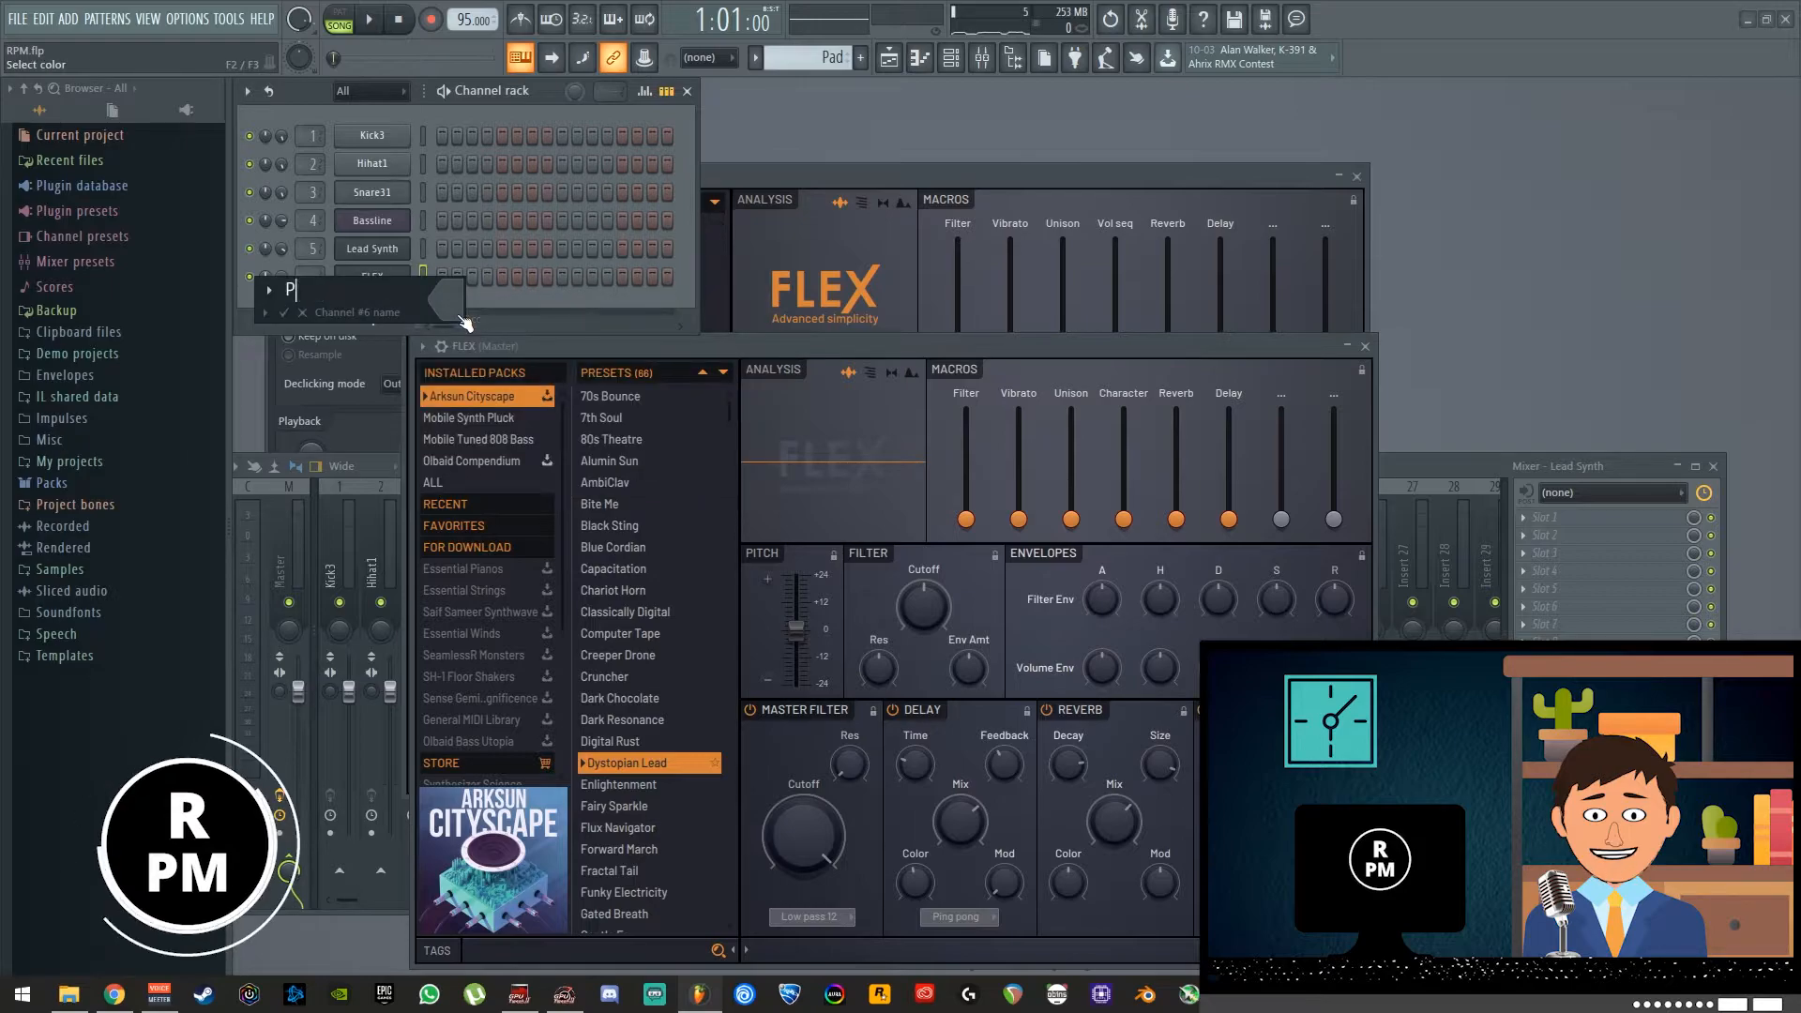
pyautogui.press('Return')
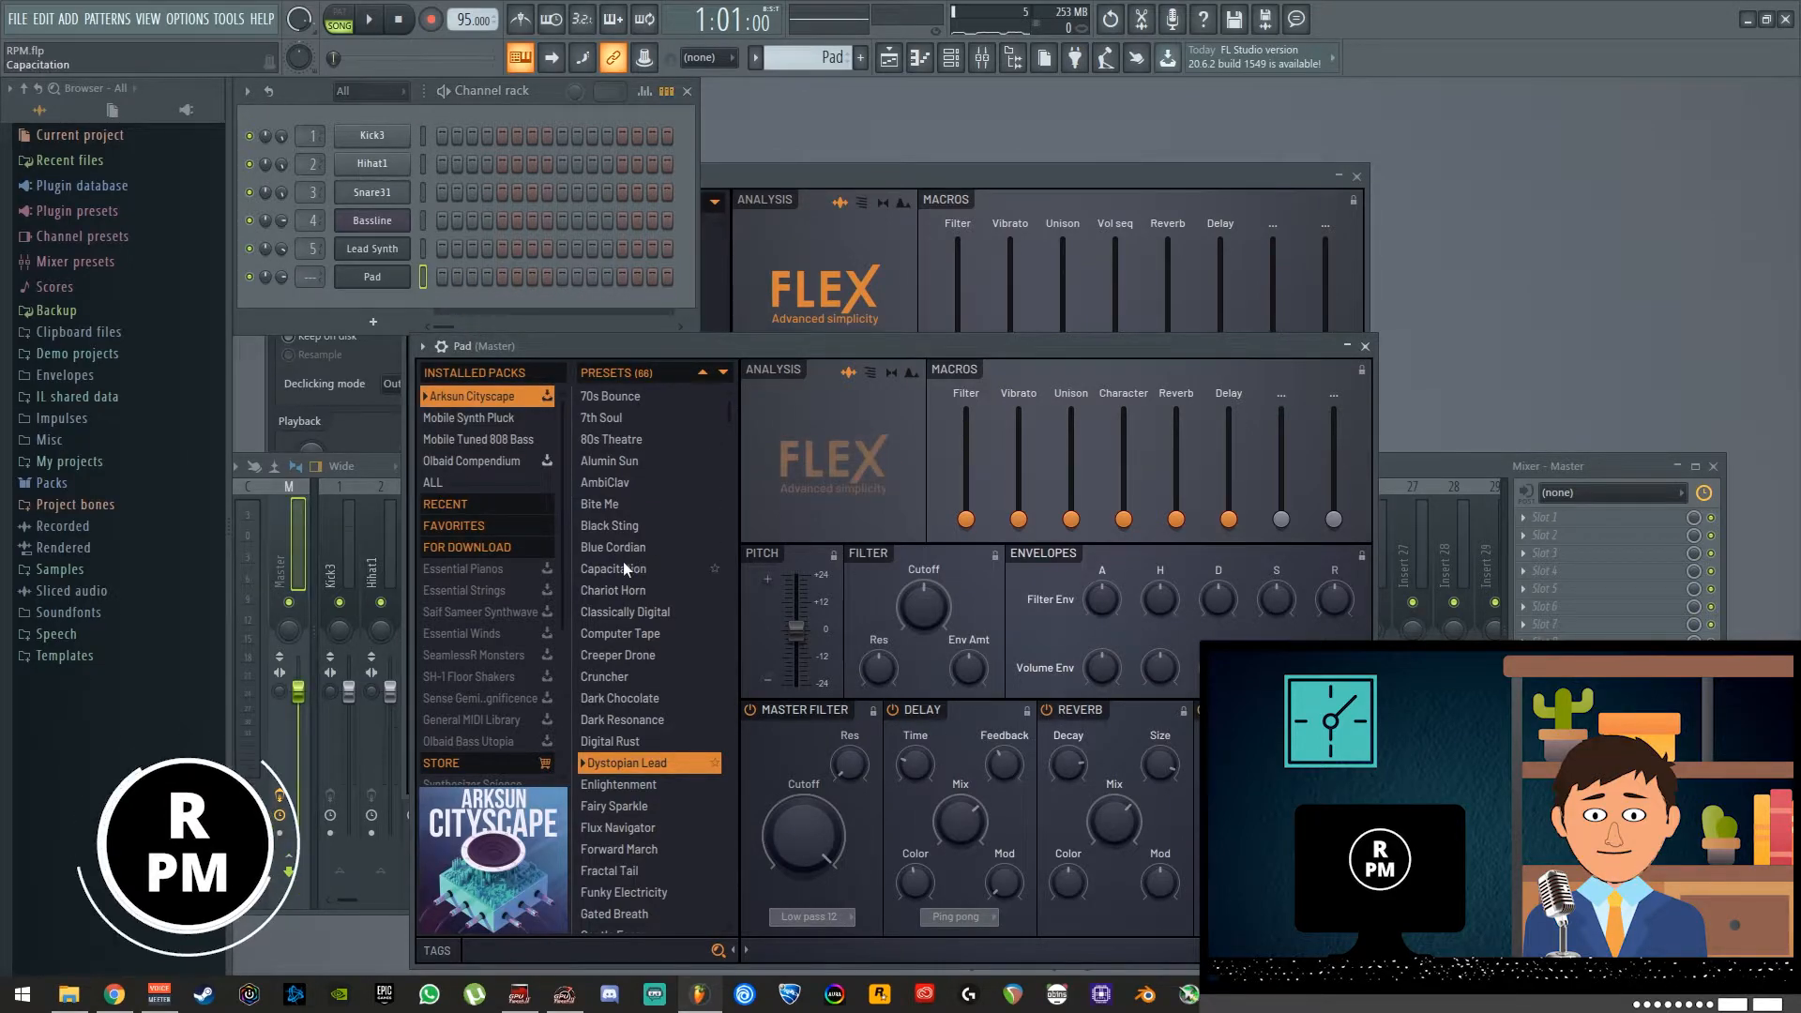
pyautogui.click(628, 441)
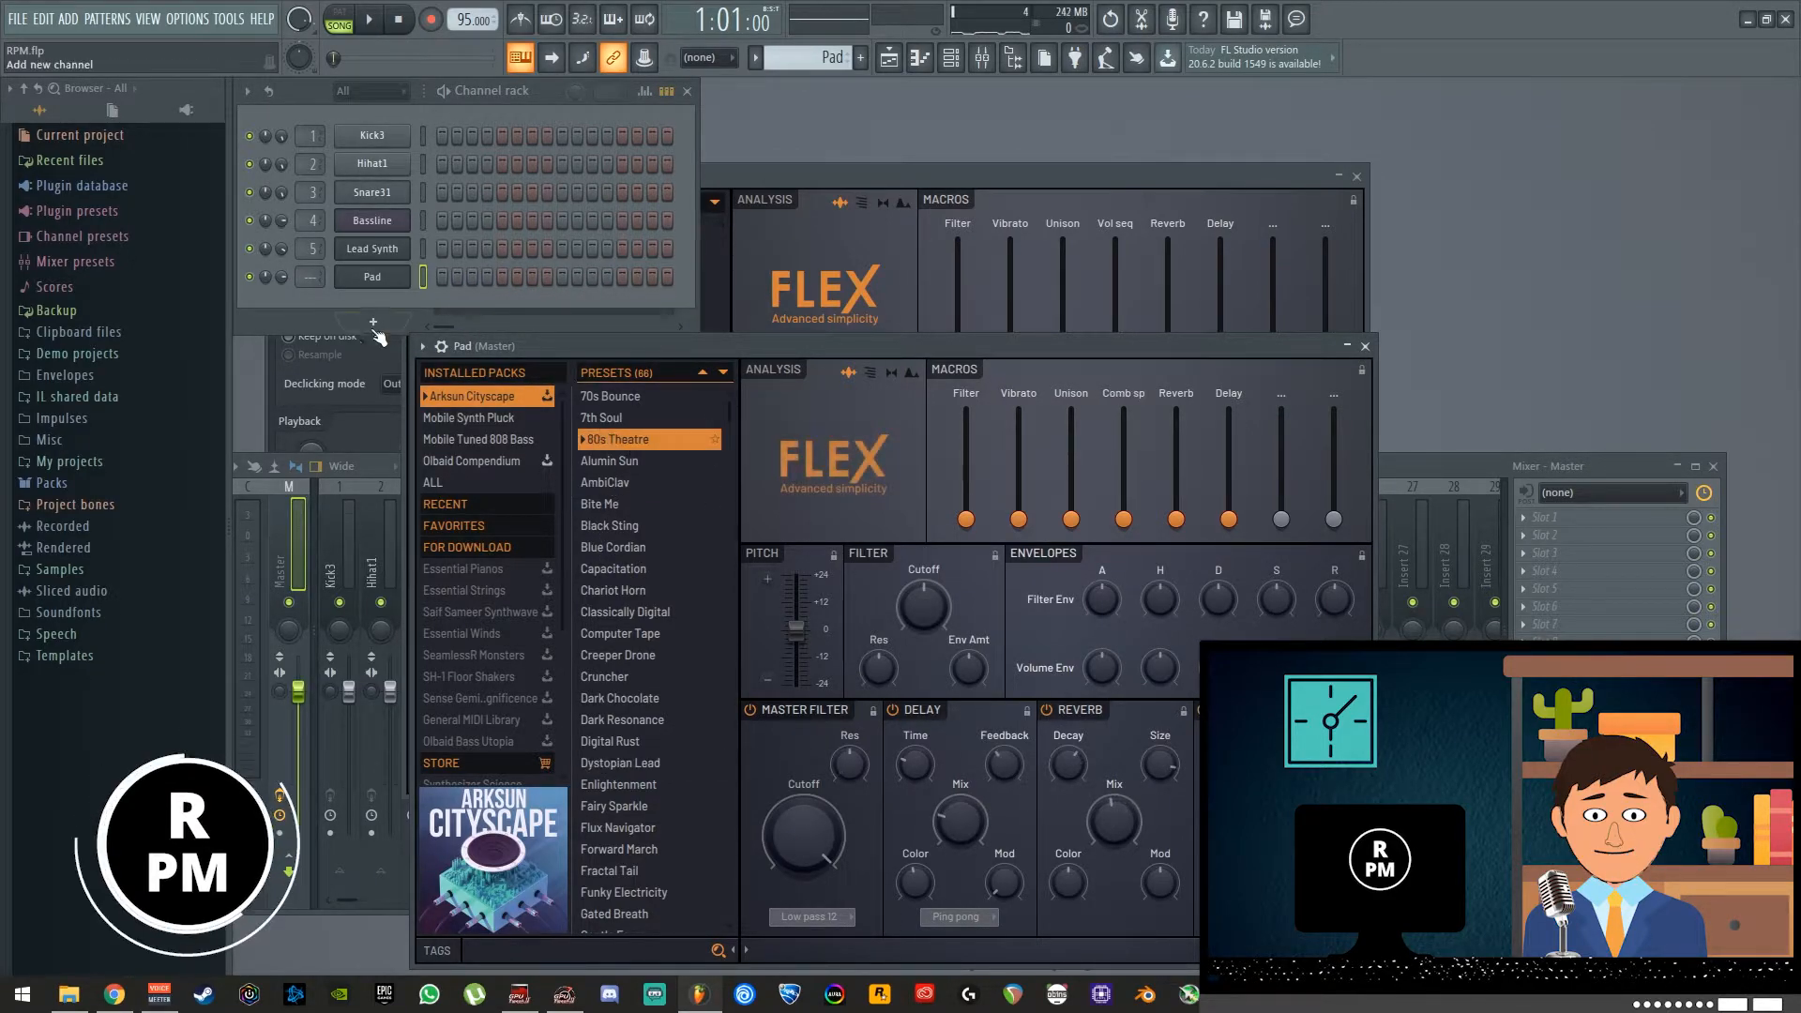
# Draw a single sustained C5 note about four bars long in the Pad's piano roll, and close it
pyautogui.rightClick(402, 273)
pyautogui.click(479, 281)
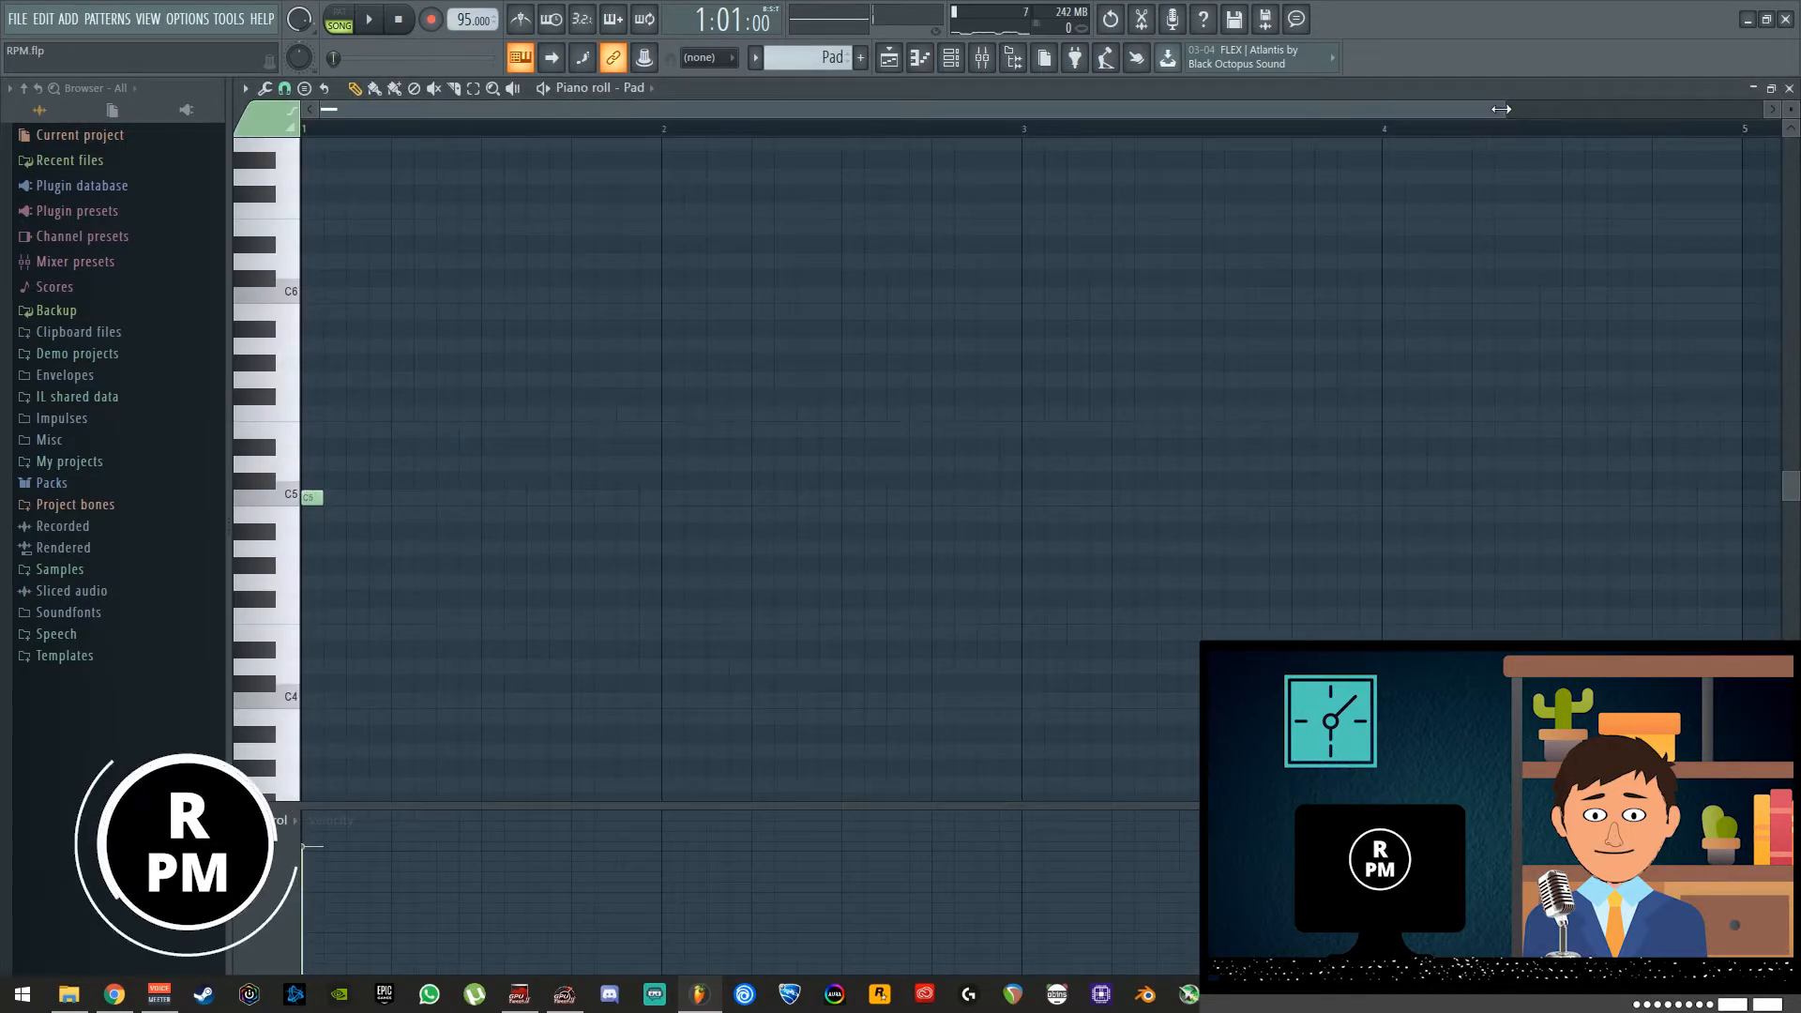
pyautogui.moveTo(1500, 109); pyautogui.dragTo(1766, 110)
pyautogui.moveTo(324, 498); pyautogui.dragTo(1458, 495)
pyautogui.click(1789, 88)
# Move the Pad's FLEX window aside and route the Pad channel to mixer insert 6
pyautogui.moveTo(823, 345); pyautogui.dragTo(999, 323)
pyautogui.click(385, 283)
pyautogui.click(388, 285)
pyautogui.click(1572, 459)
pyautogui.click(546, 582)
pyautogui.hotkey('ctrl', 'l')
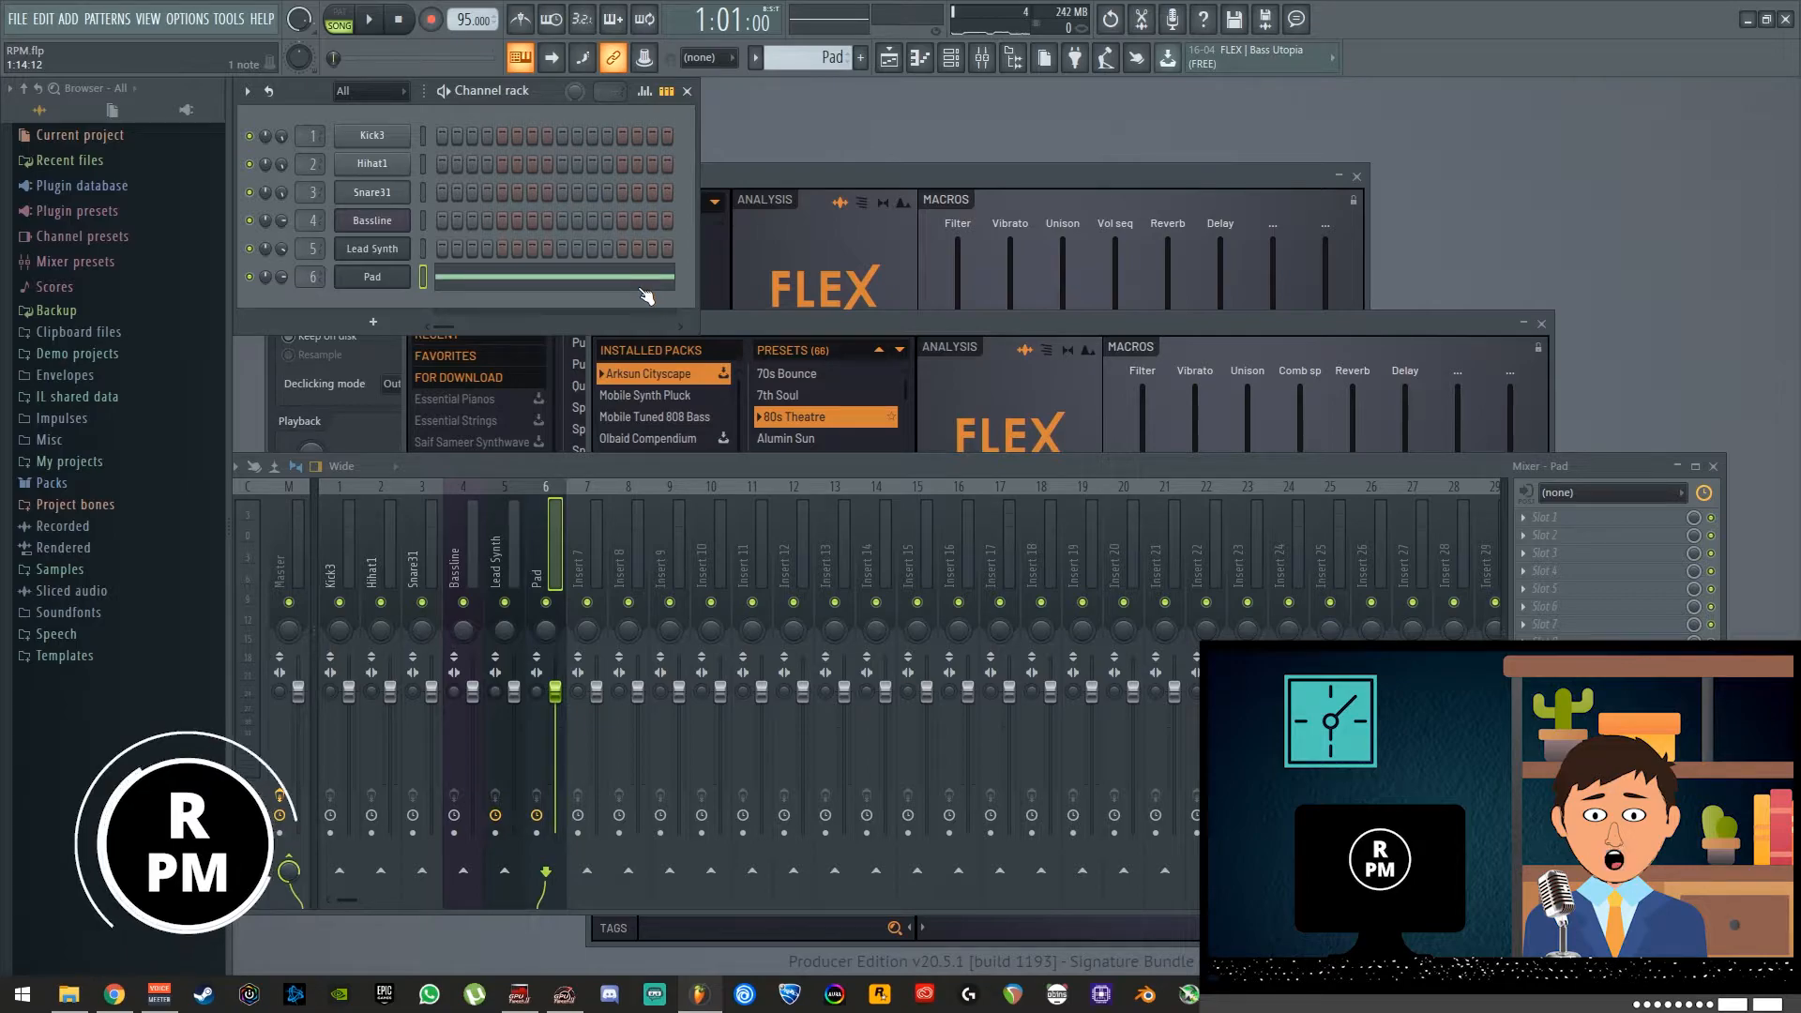
# Play the Pad pattern in pattern mode and lower its mixer fader to 83% (-4.1 dB)
pyautogui.click(339, 22)
pyautogui.press('space')
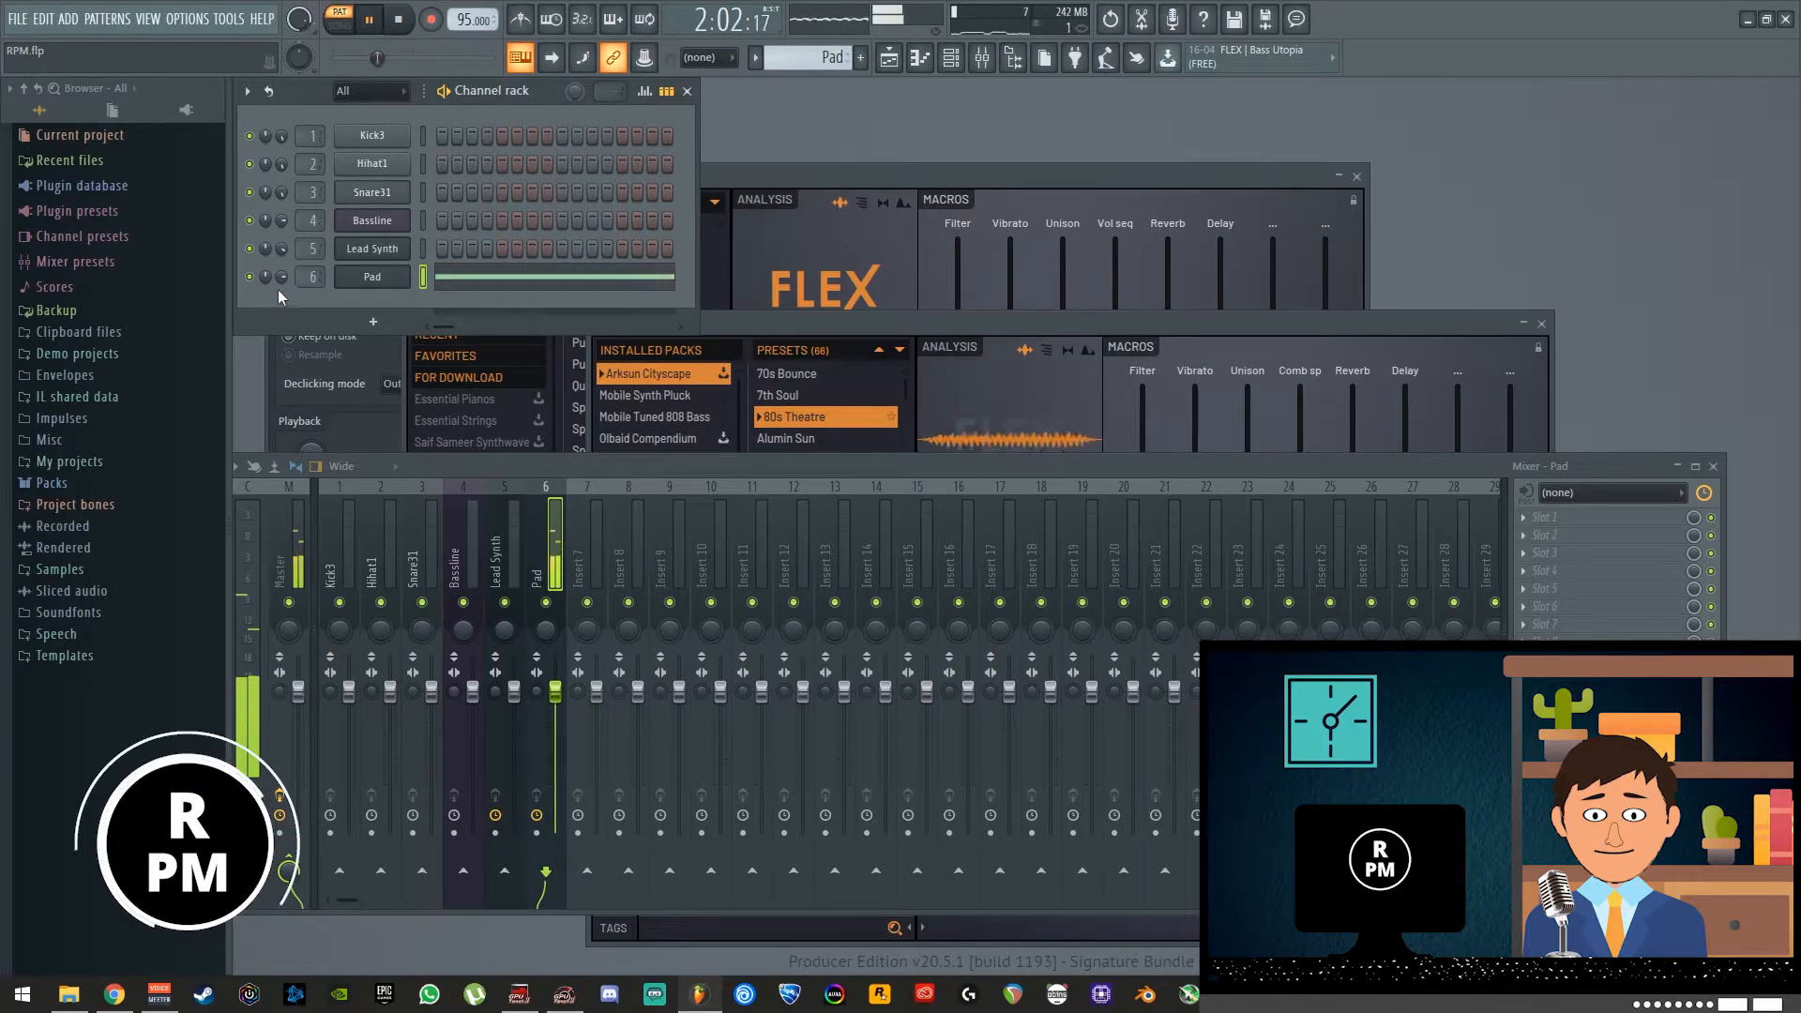
pyautogui.moveTo(555, 691); pyautogui.dragTo(558, 718)
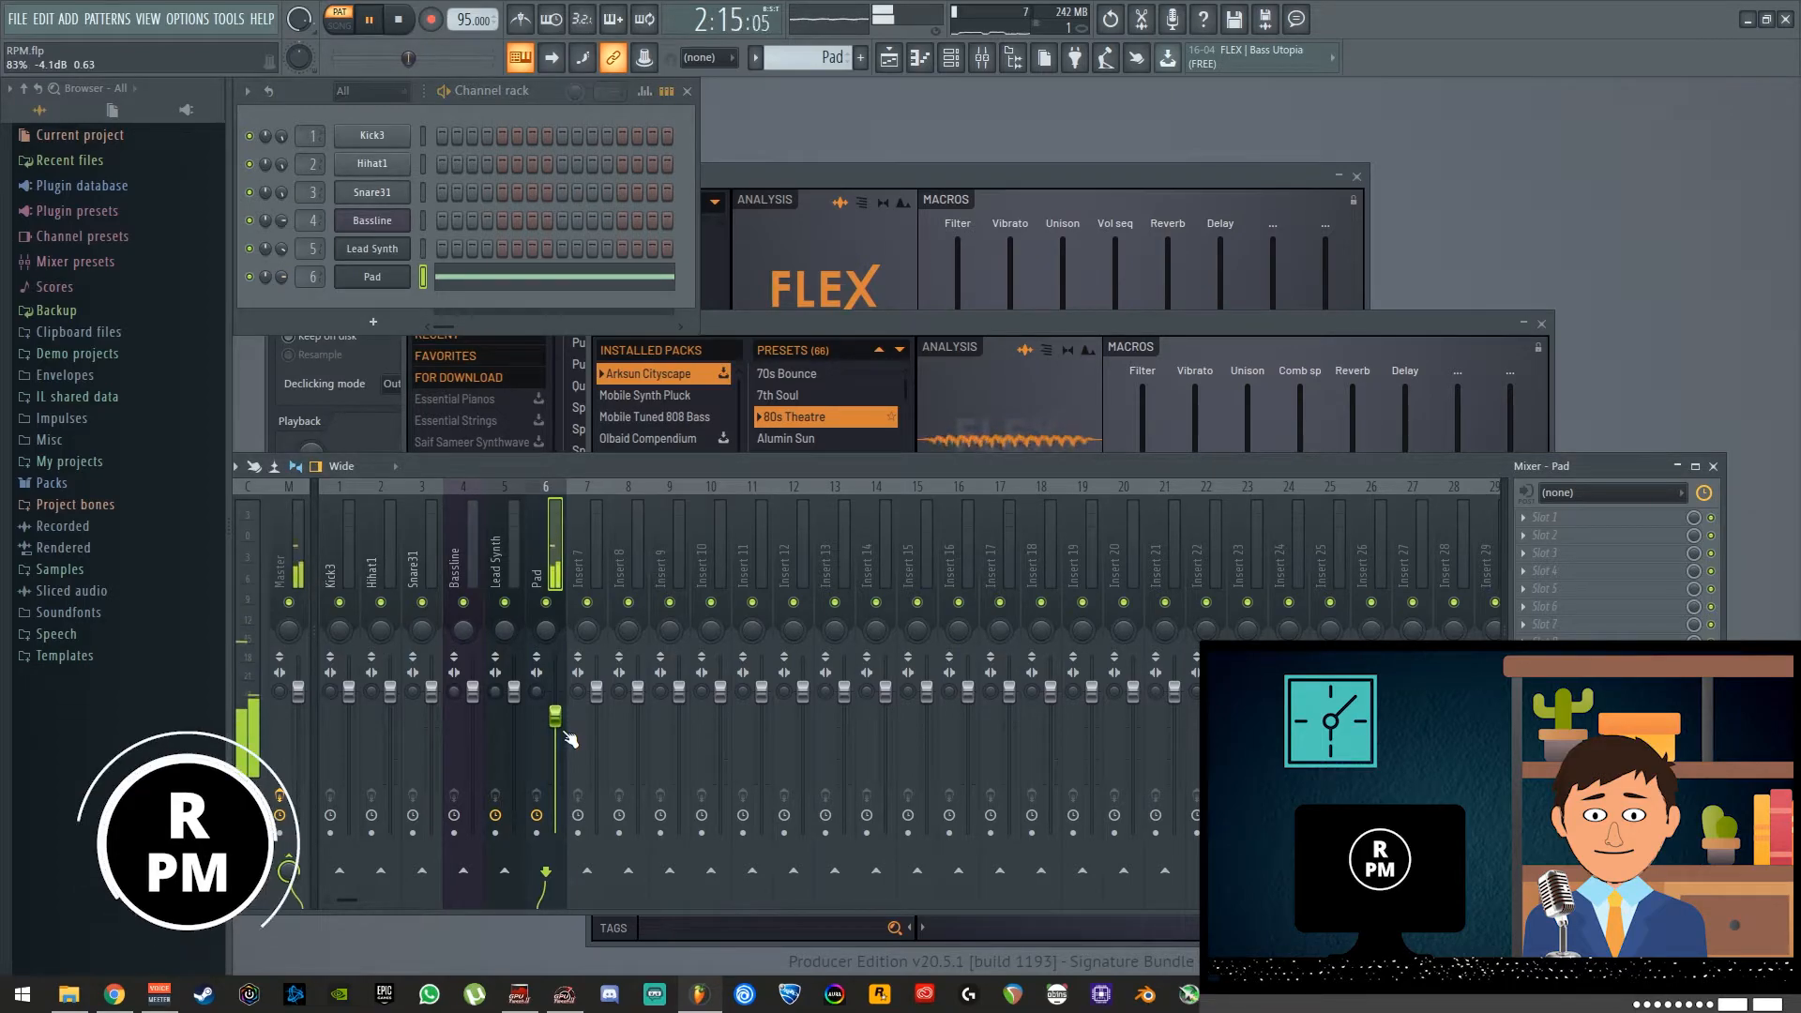
# Set the master filter cutoff to 56% in the Pad's FLEX synth and stop the pattern playback
pyautogui.click(903, 325)
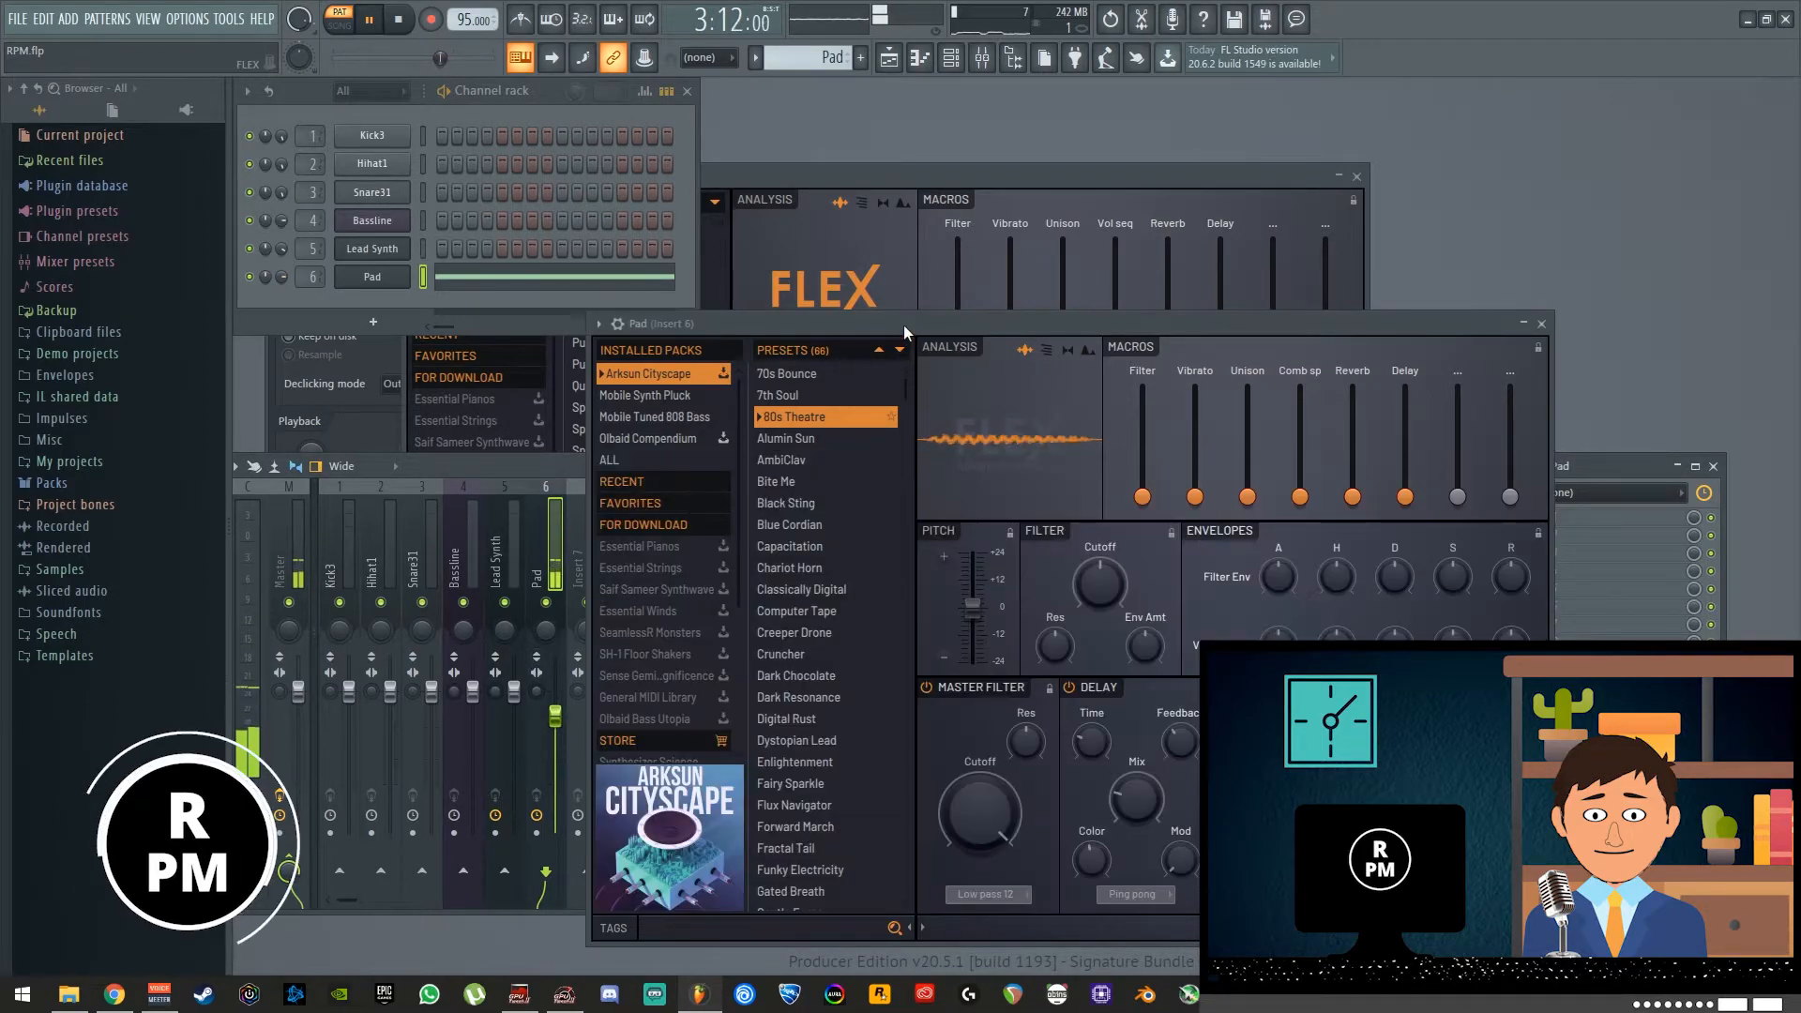
pyautogui.moveTo(980, 813)
pyautogui.mouseDown()
pyautogui.moveTo(980, 864)
pyautogui.moveTo(983, 812)
pyautogui.mouseUp()
pyautogui.press('space')
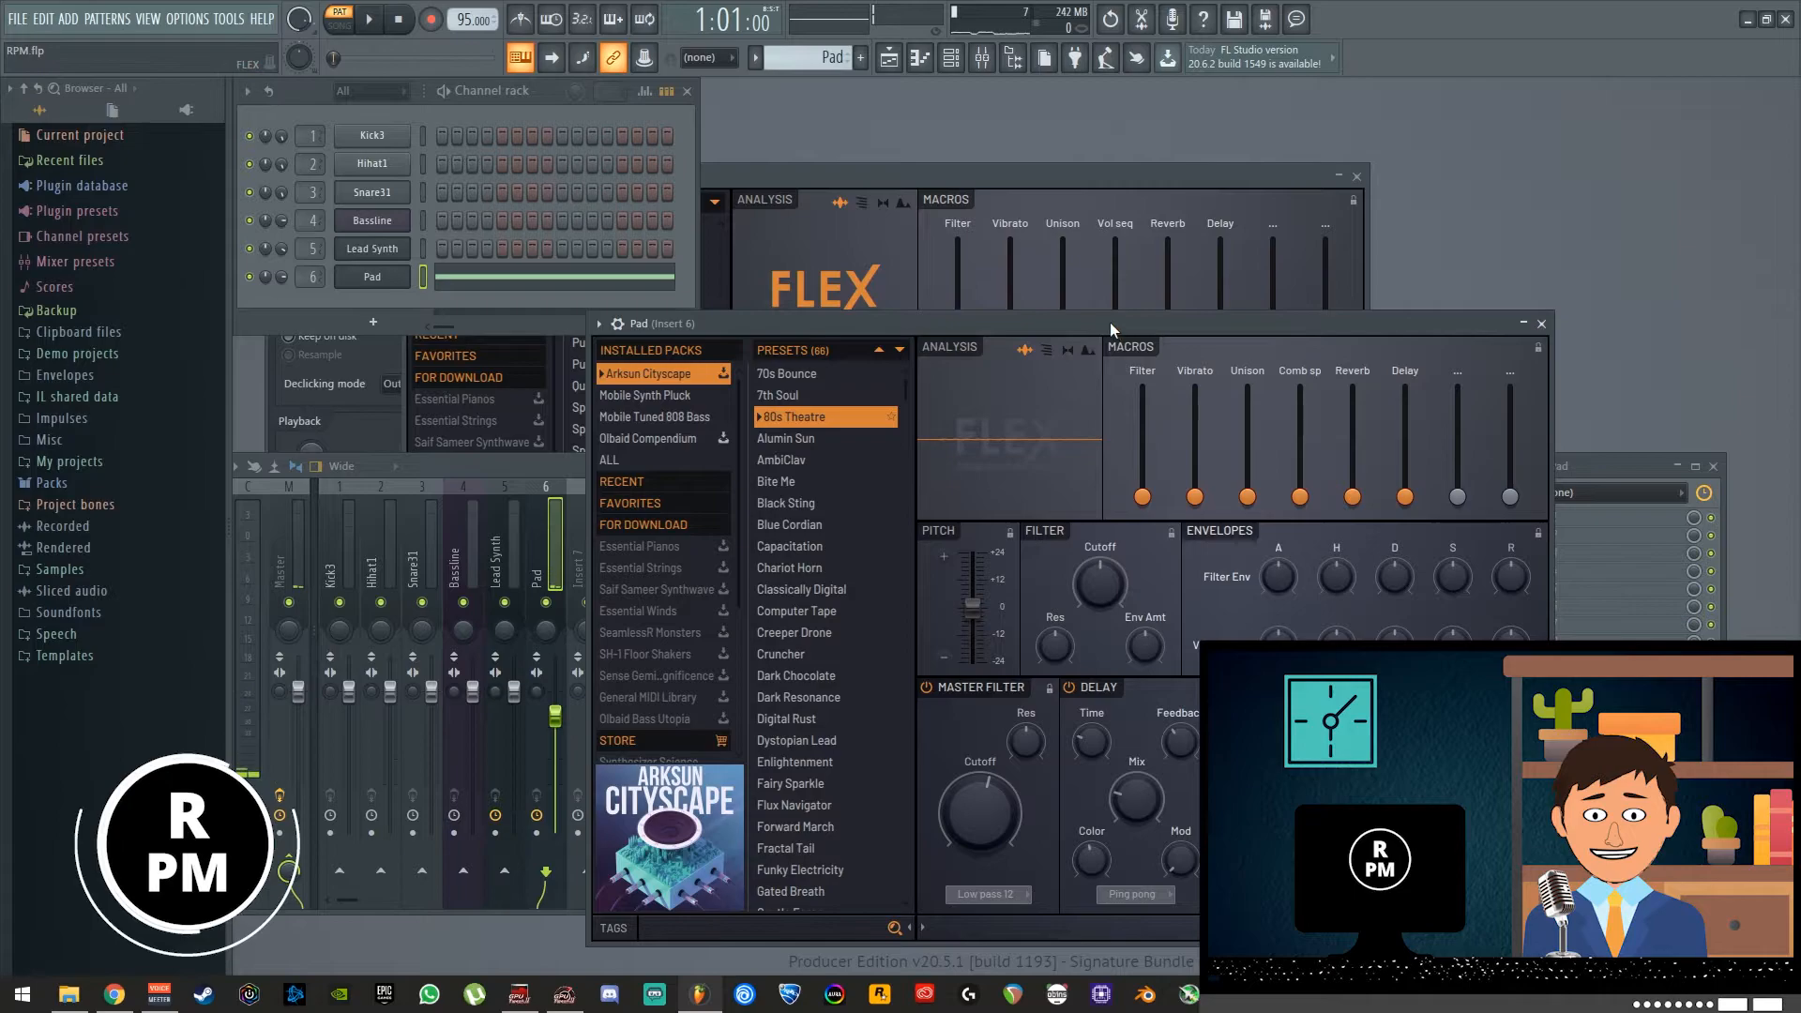
pyautogui.moveTo(1112, 325); pyautogui.dragTo(949, 240)
pyautogui.moveTo(819, 723); pyautogui.dragTo(819, 719)
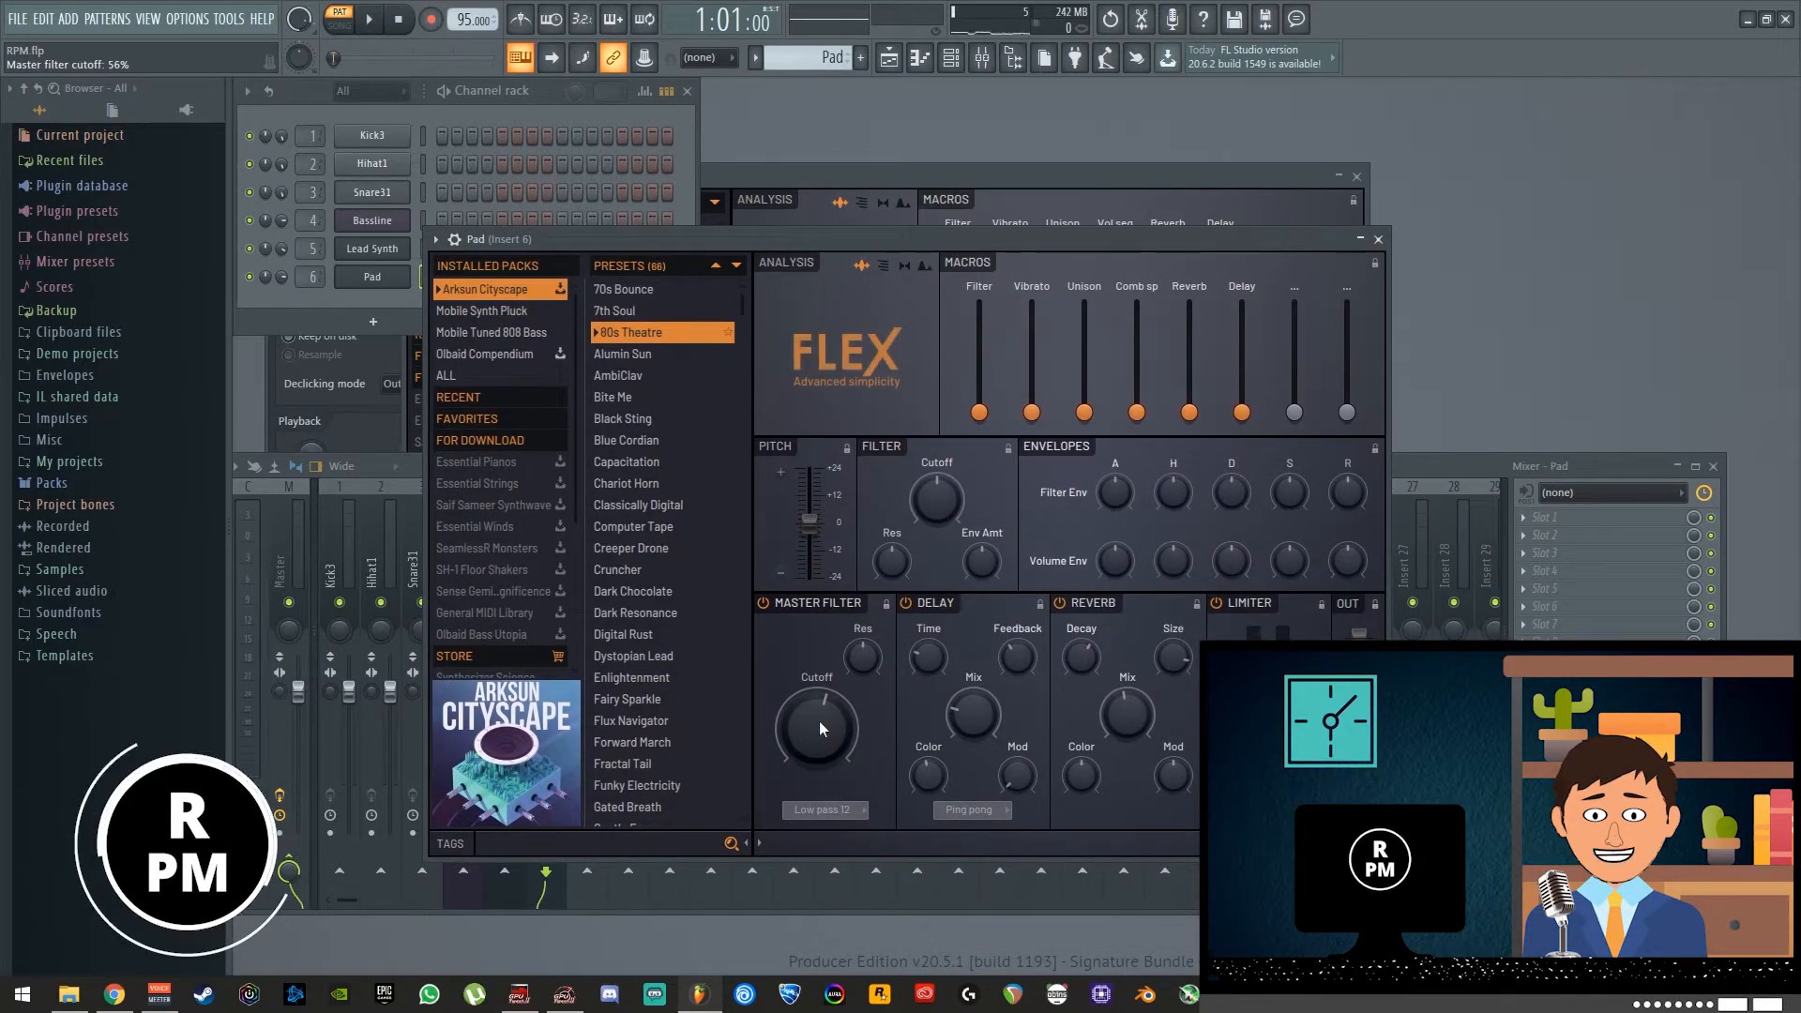
# Place two consecutive Pad pattern clips on Track 4 of the playlist, covering bars 1 through 8
pyautogui.click(688, 199)
pyautogui.press('F5')
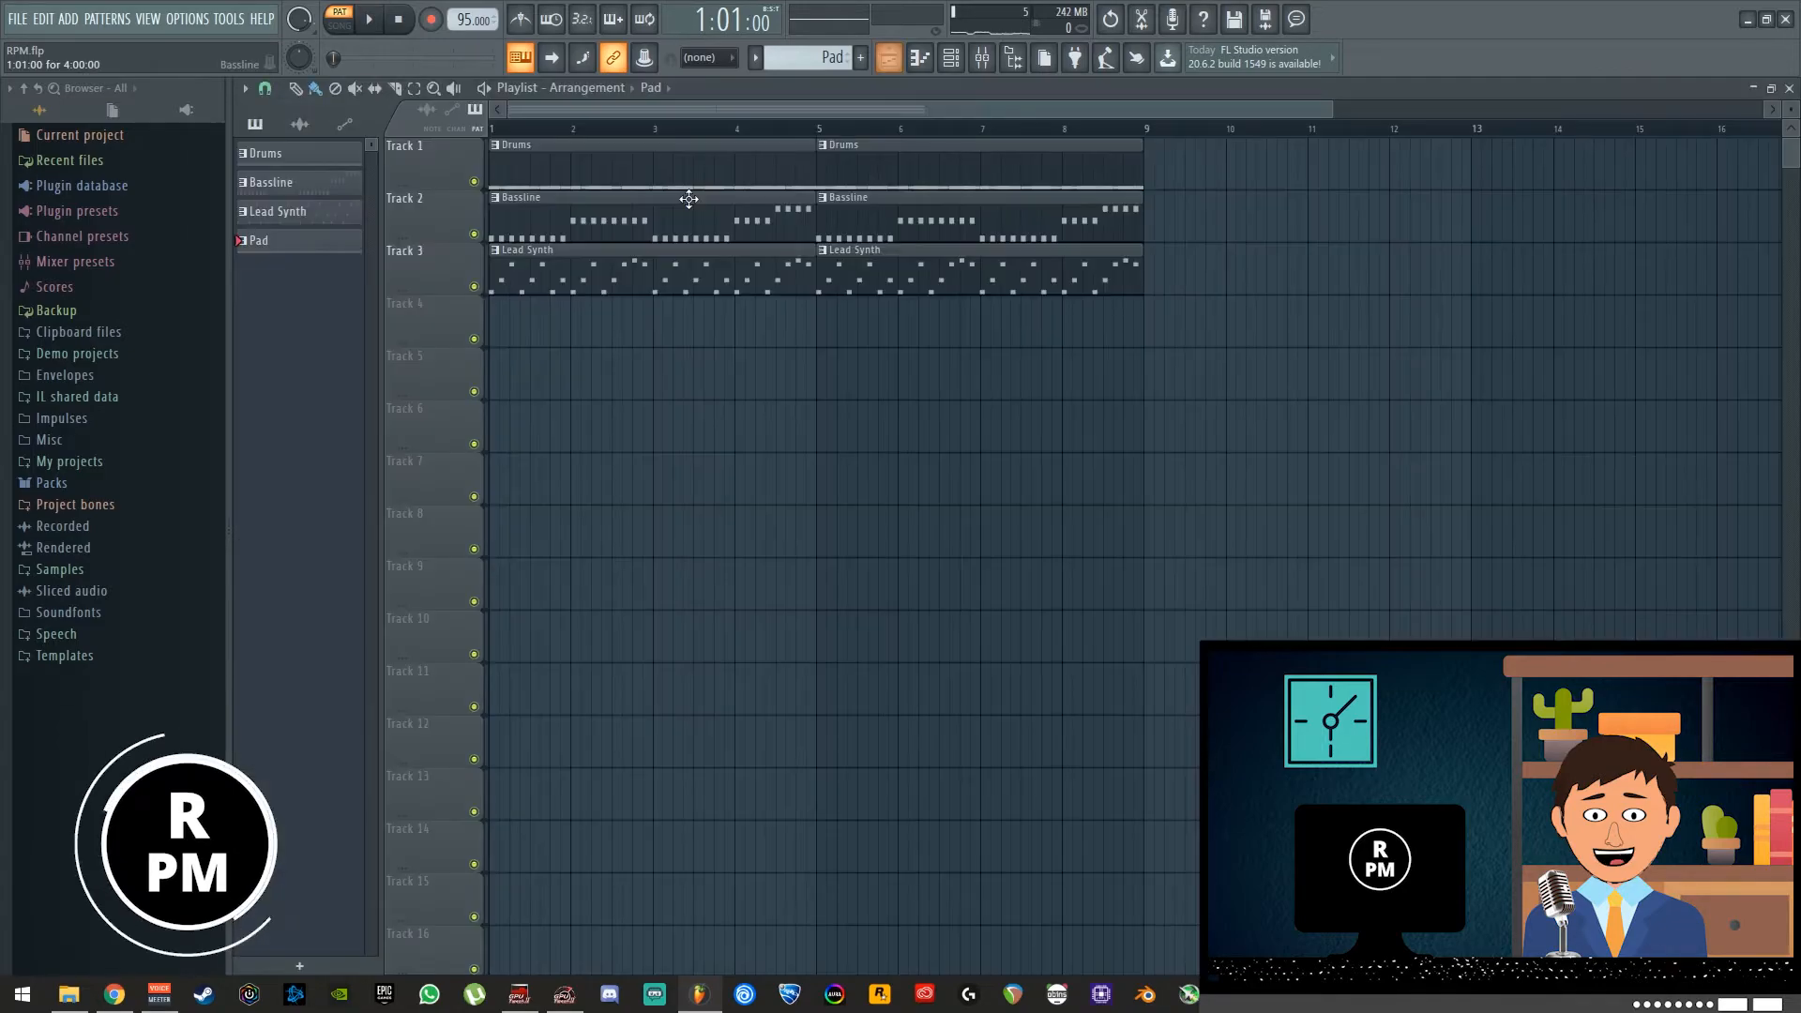
pyautogui.click(506, 330)
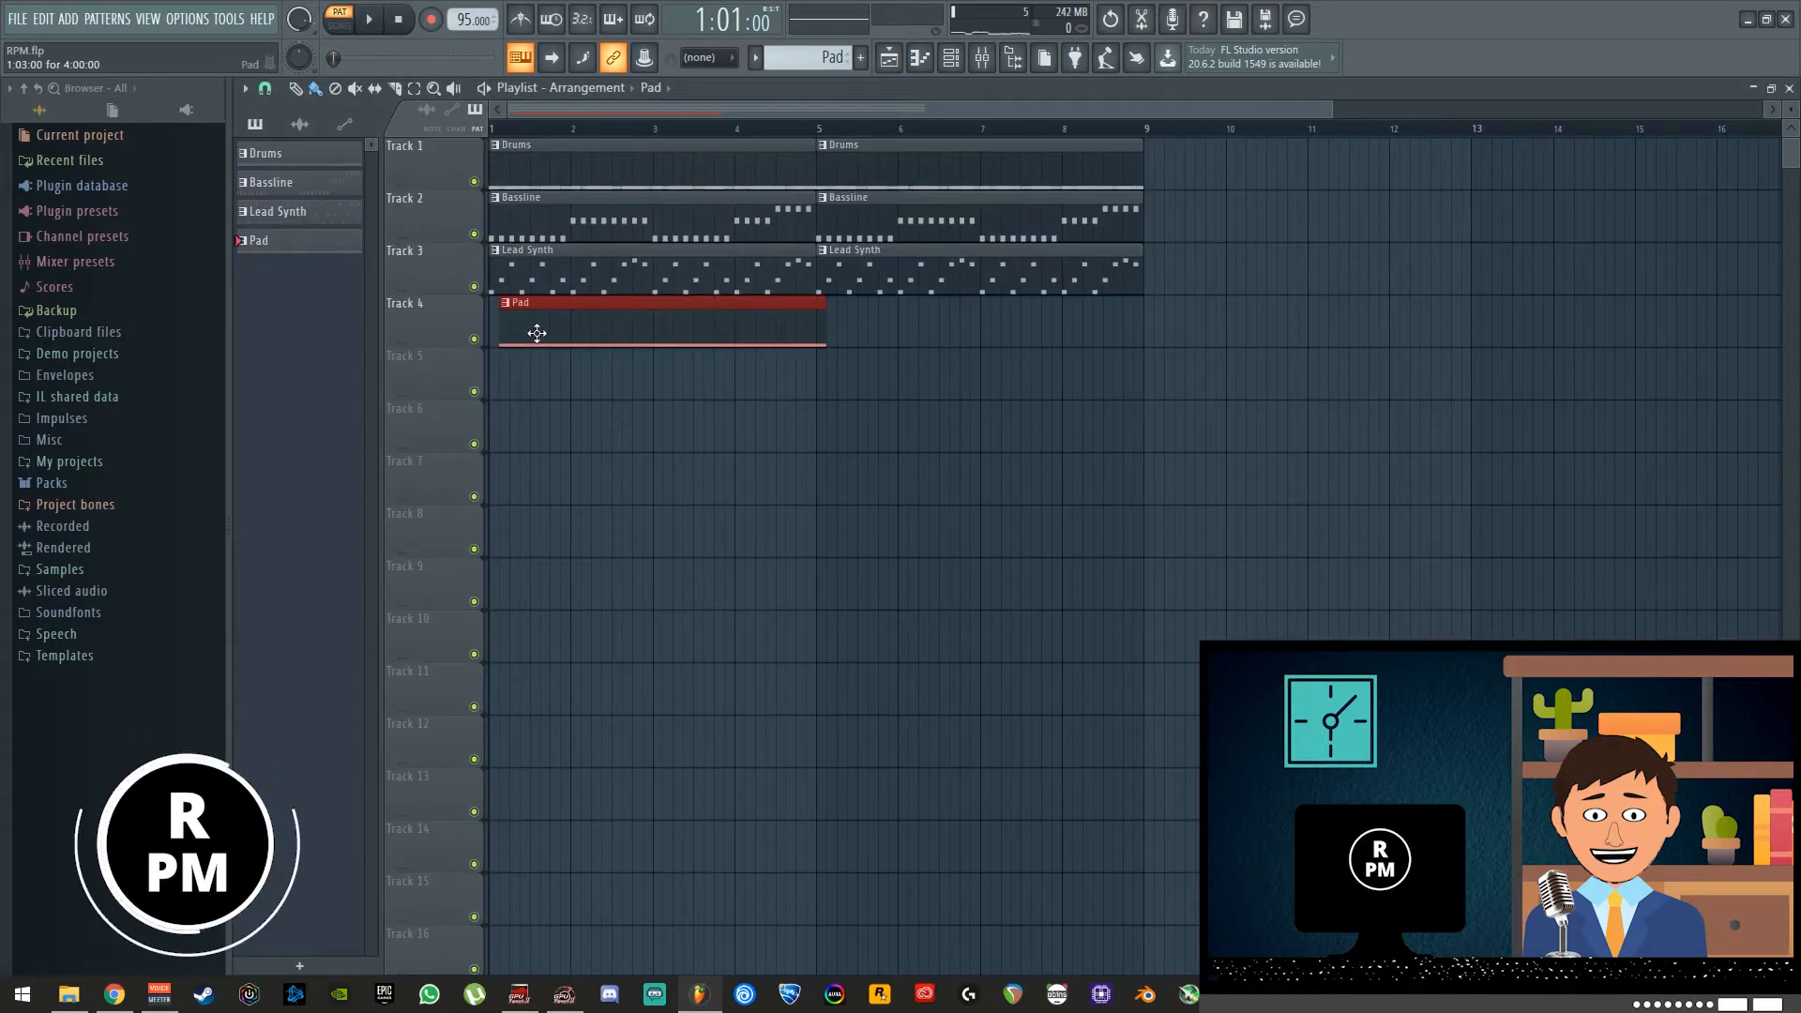
pyautogui.click(826, 343)
# Play the arrangement in song mode, lower the Pad's mixer fader to 71% (-7.0 dB), and stop playback
pyautogui.press('l')
pyautogui.press('space')
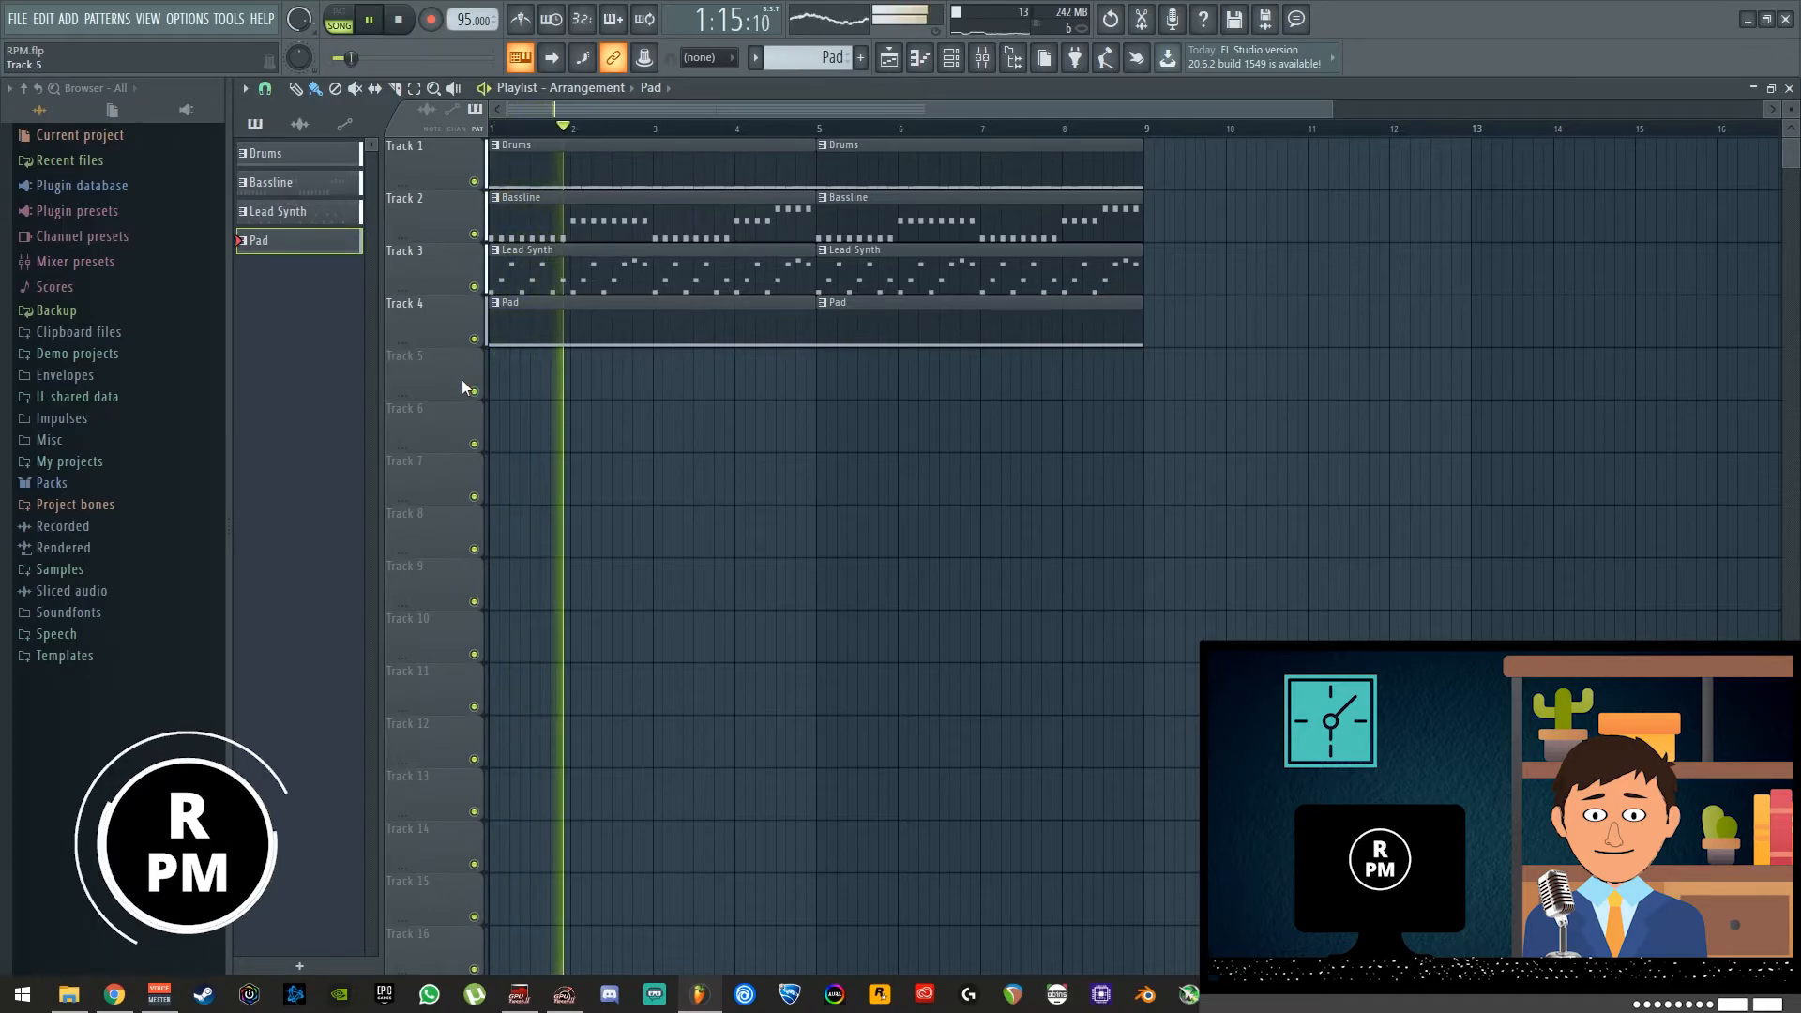
pyautogui.press('F9')
pyautogui.moveTo(555, 691); pyautogui.dragTo(566, 745)
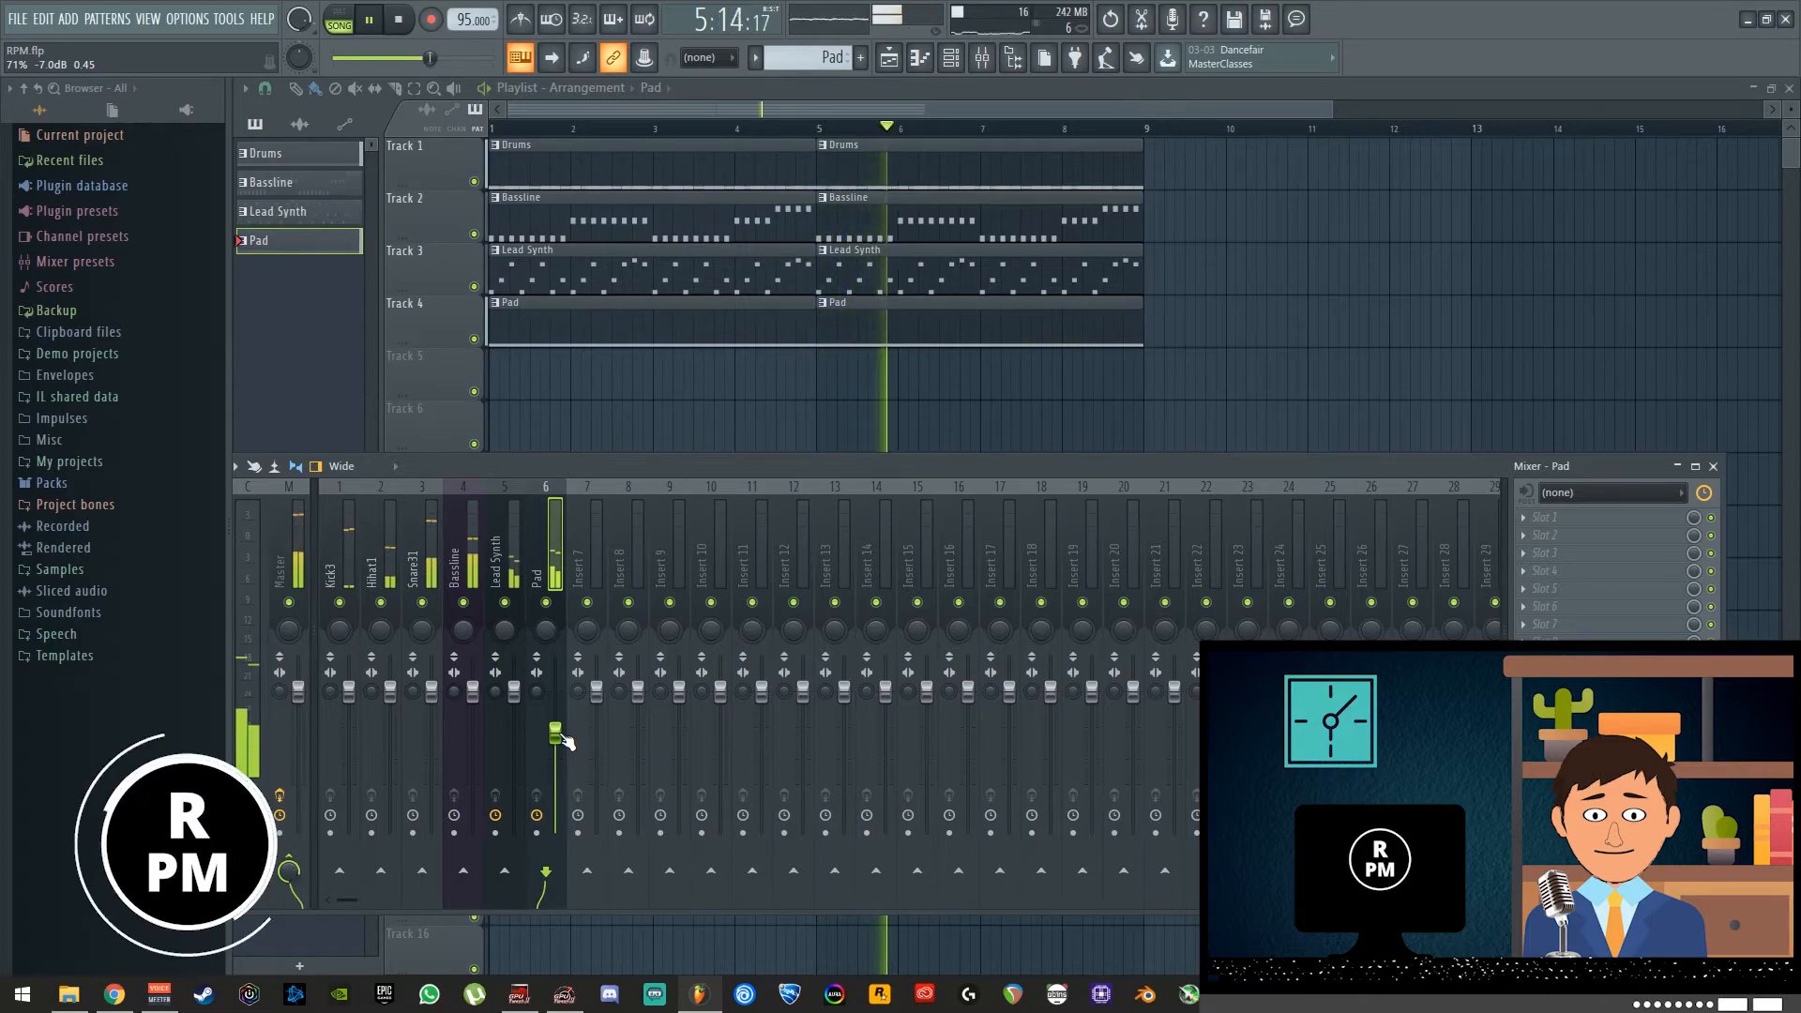
pyautogui.press('F9')
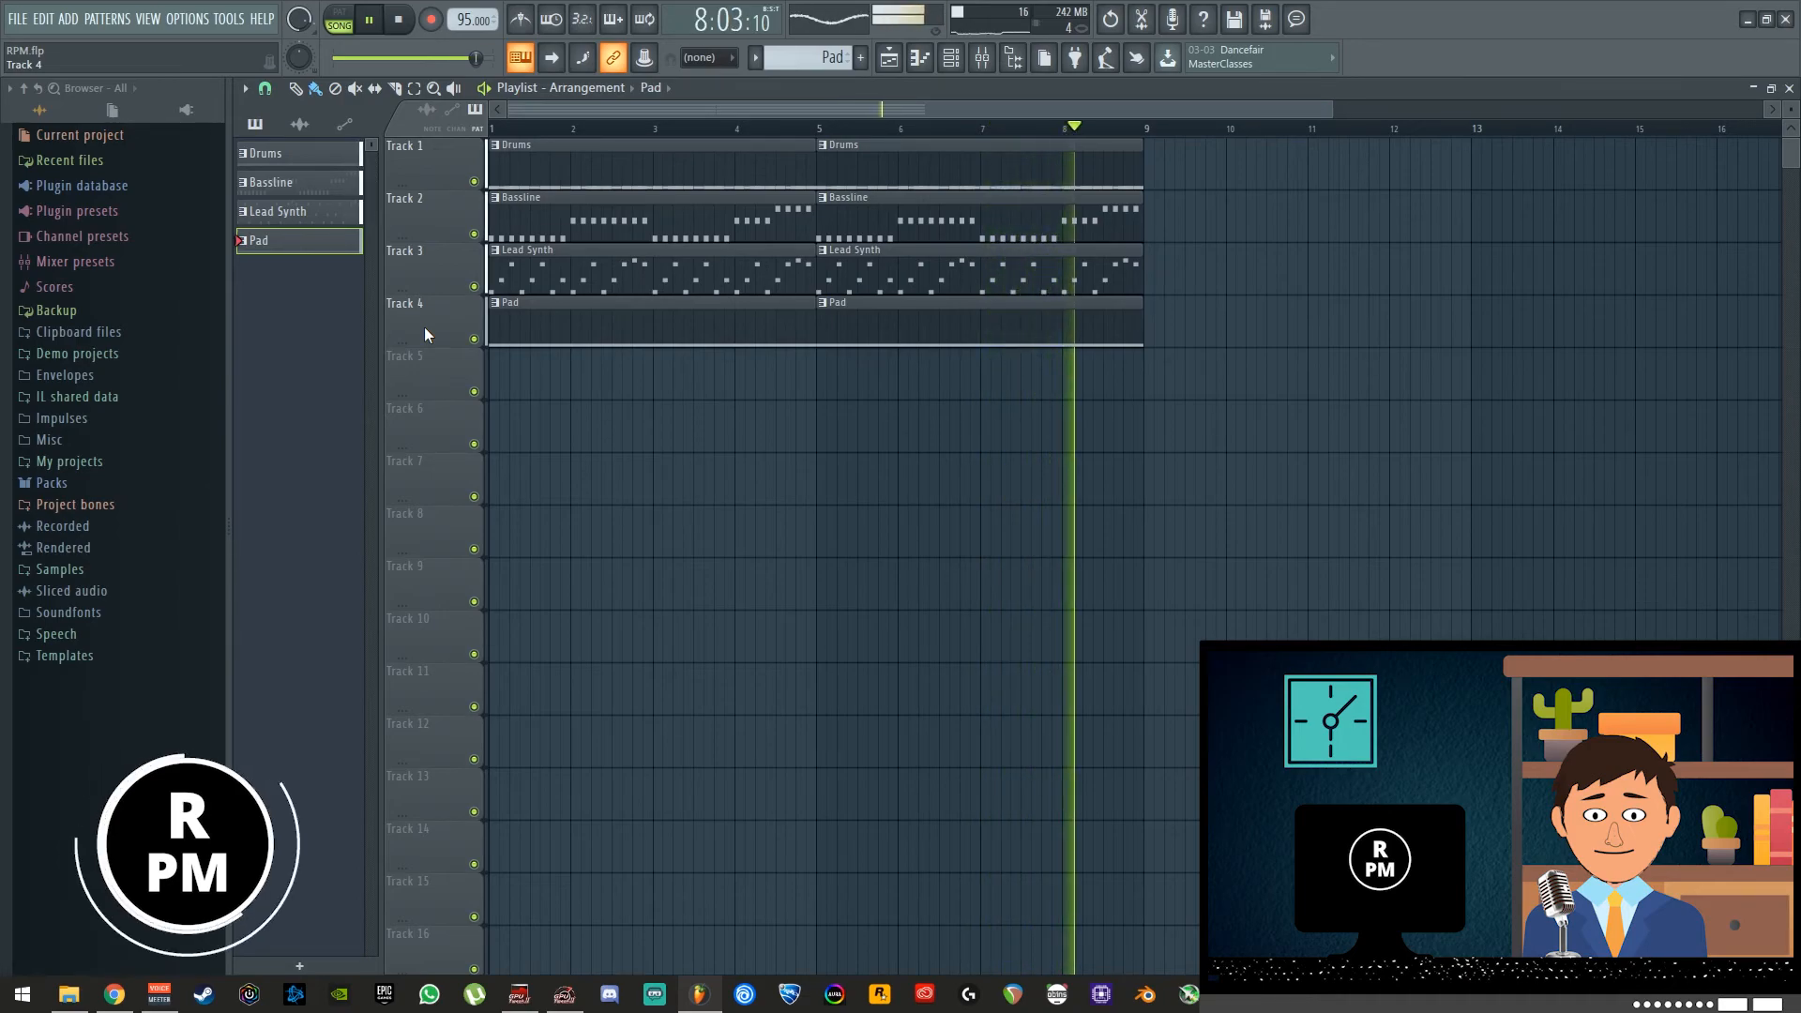
pyautogui.press('space')
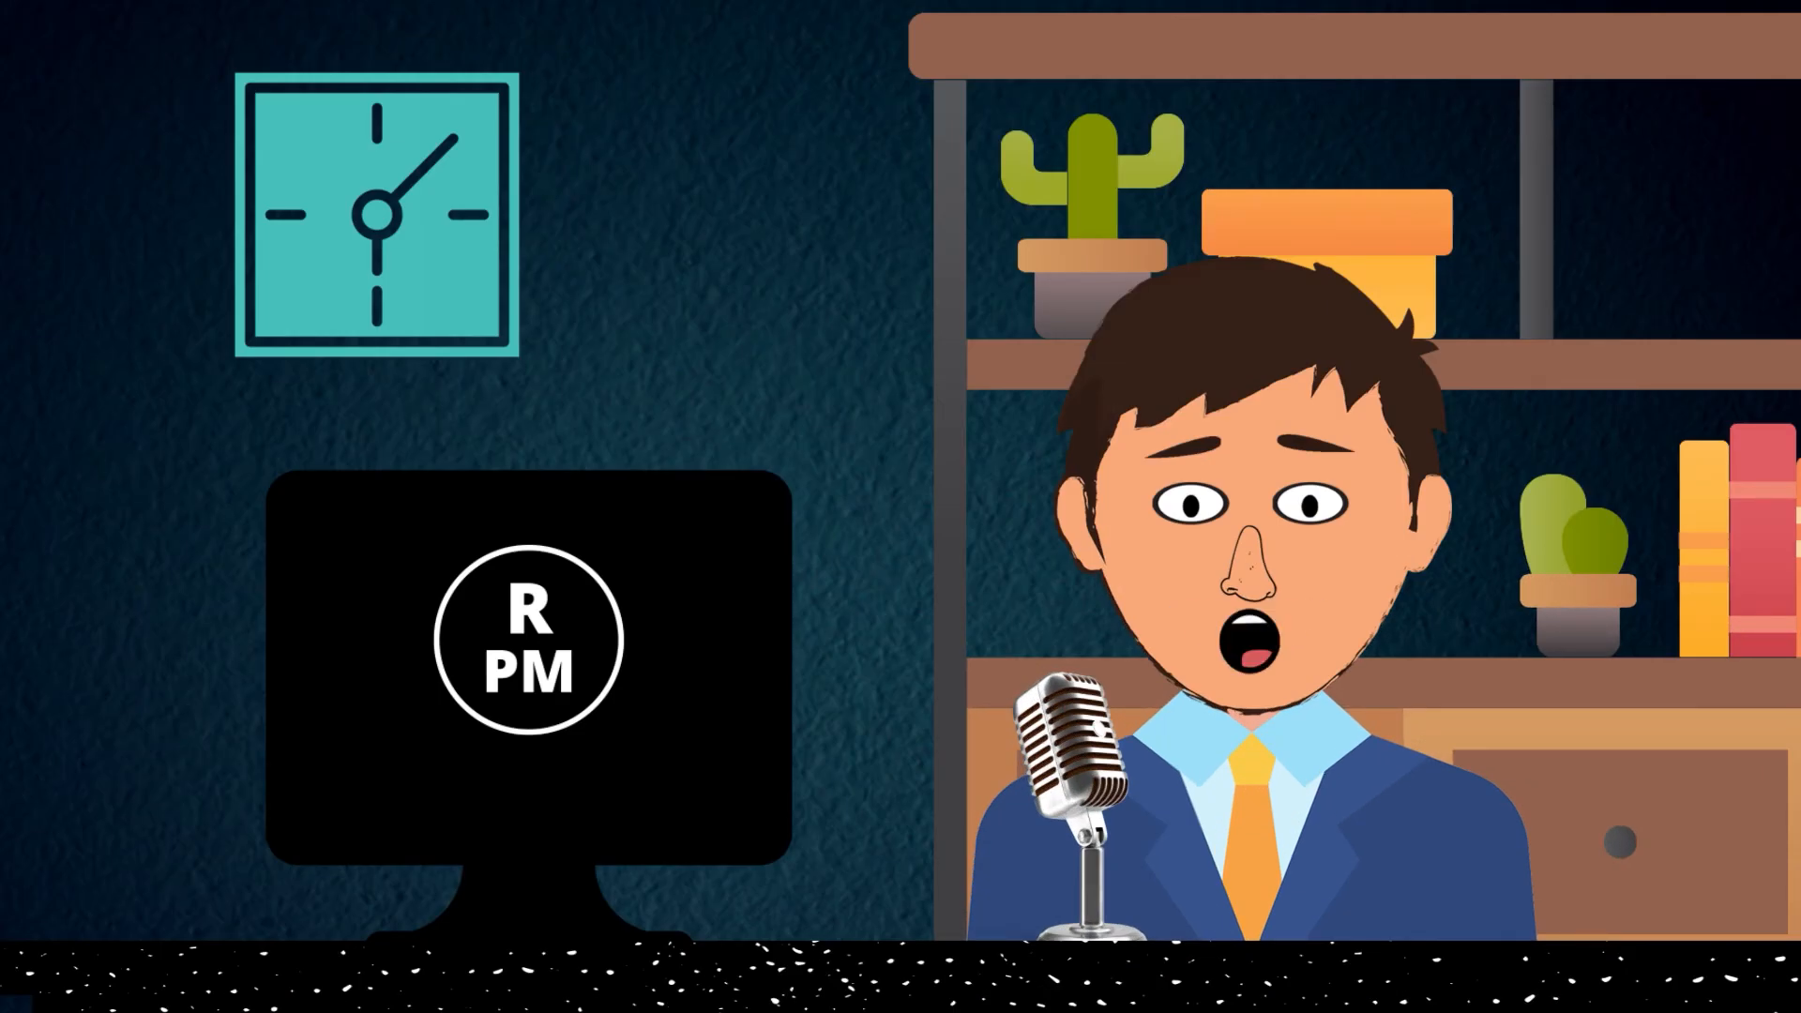